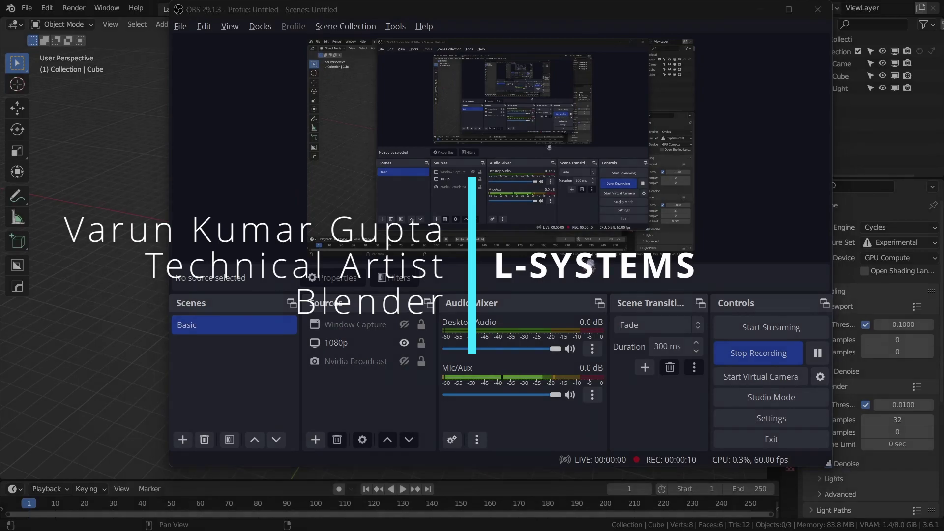
- Switch to Chrome and read the Wikipedia L-system article from its introduction through the structure section to the algae example
key(alt+Tab)
key(alt+Tab)
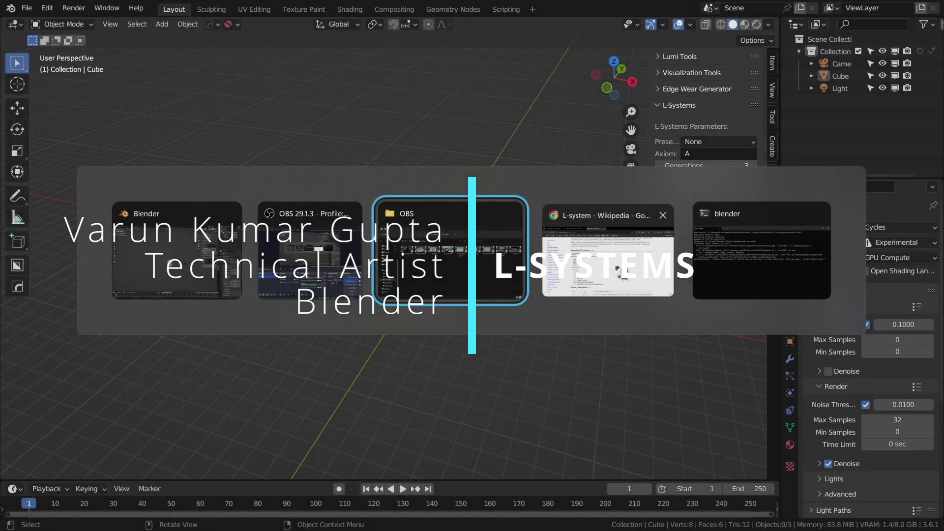
click(551, 256)
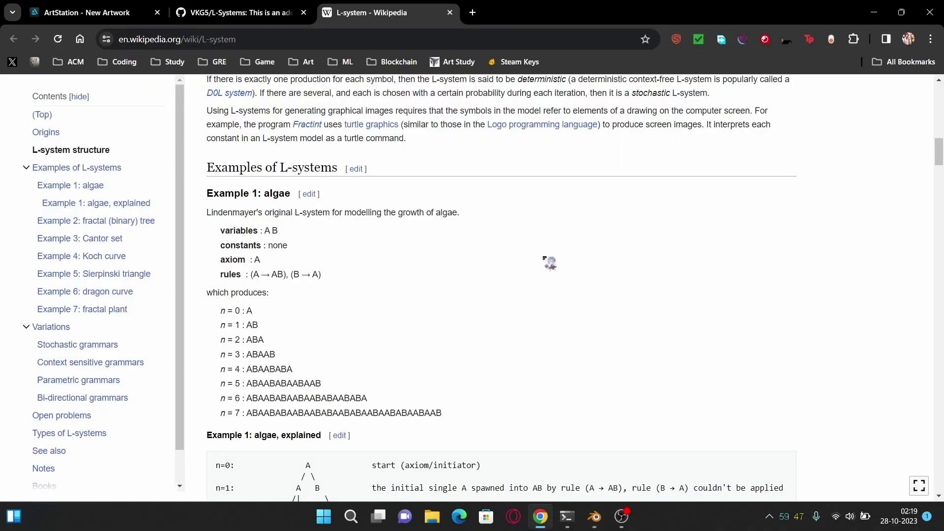
scroll(548, 266, up, 20)
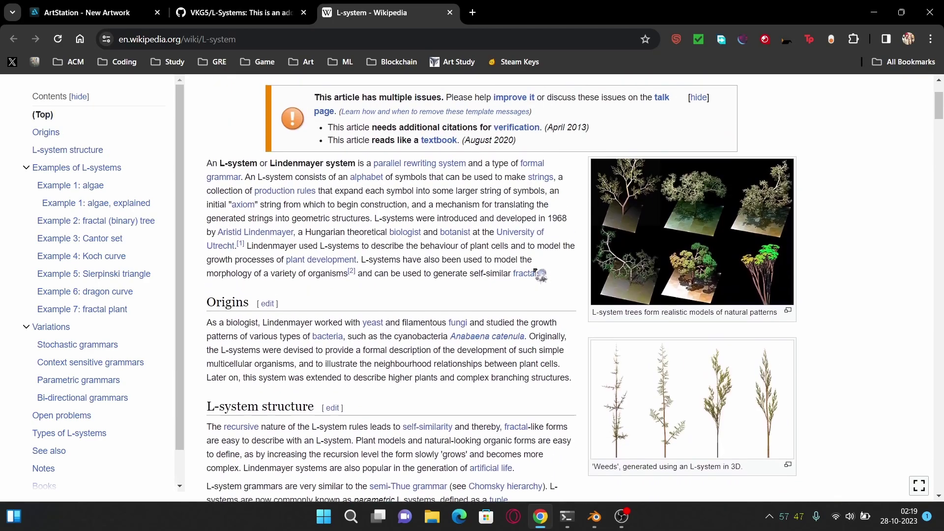
scroll(534, 271, up, 1)
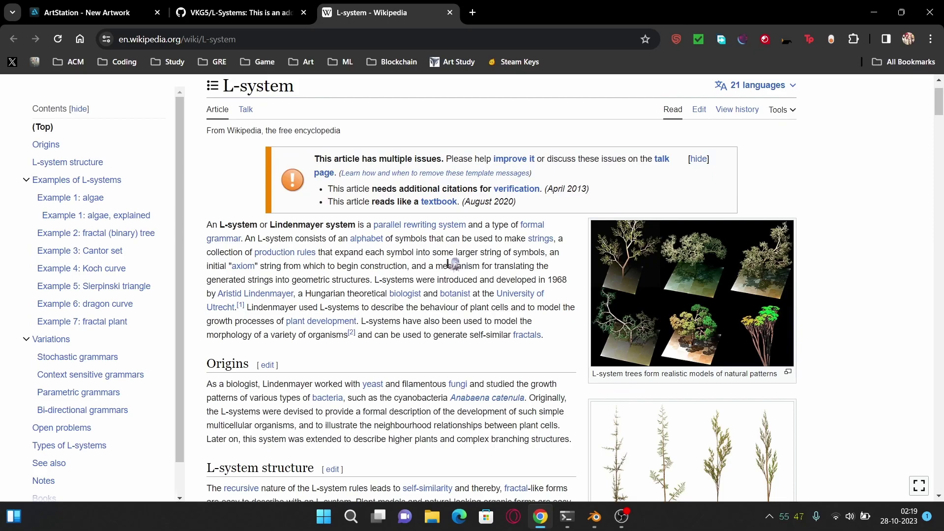
scroll(453, 264, down, 6)
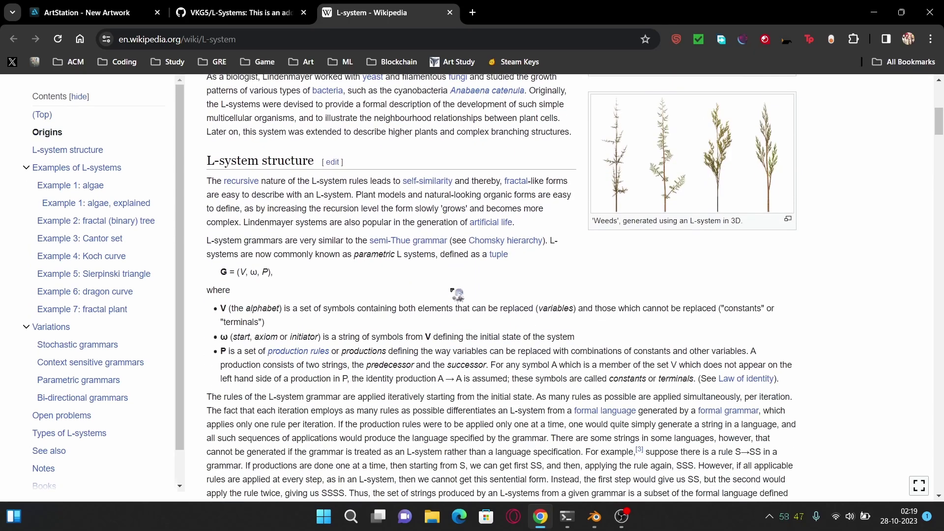
scroll(454, 287, down, 3)
mouse_move(600, 526)
scroll(438, 295, down, 13)
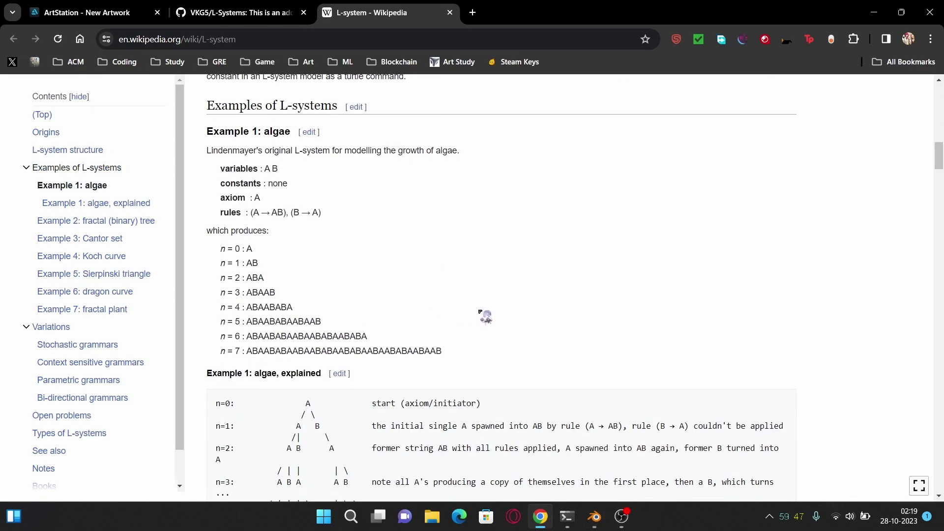
scroll(464, 324, up, 5)
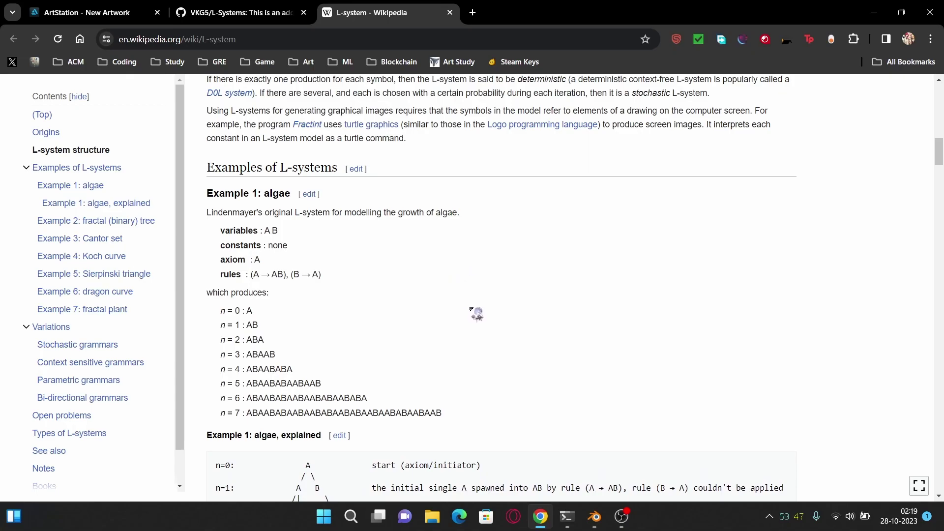
- Look through the L-Systems add-on's GitHub repository, from the file list through the README samples to the closing note
click(220, 5)
scroll(371, 274, up, 20)
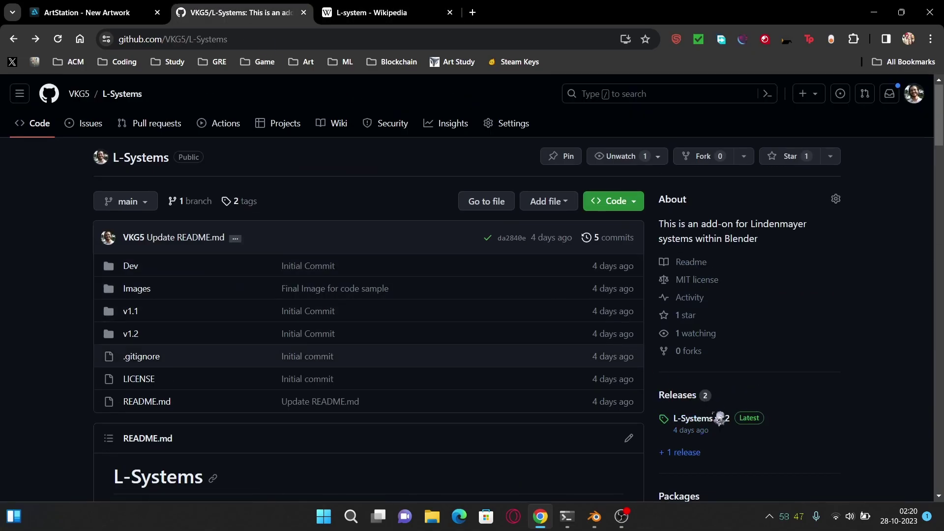
scroll(536, 384, down, 20)
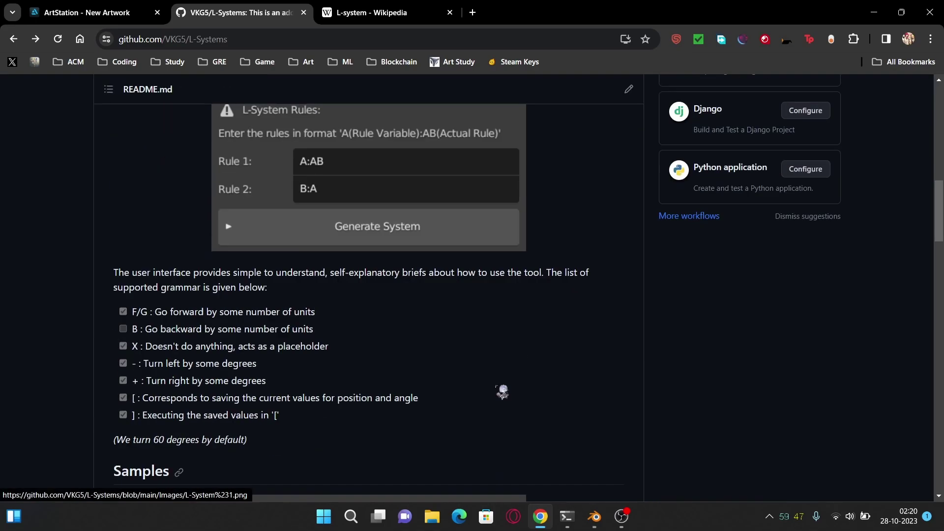
scroll(536, 384, down, 20)
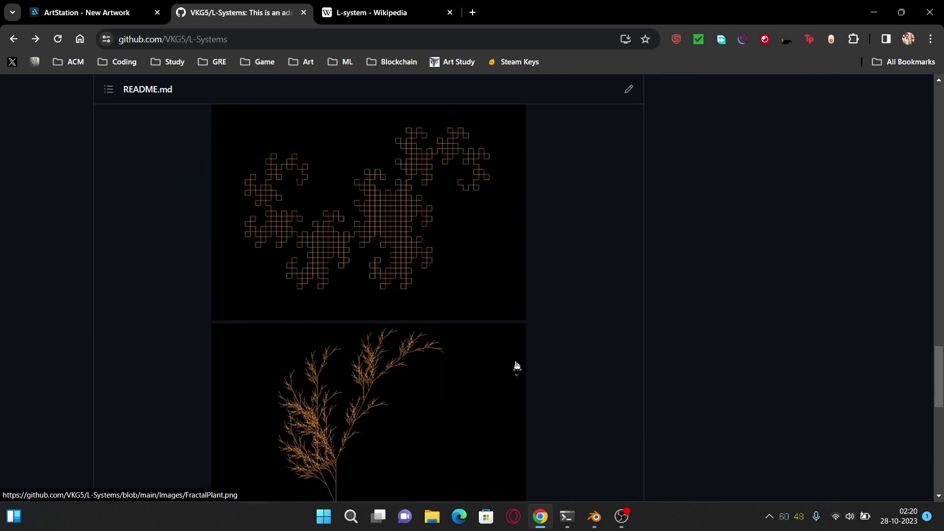
scroll(522, 367, down, 10)
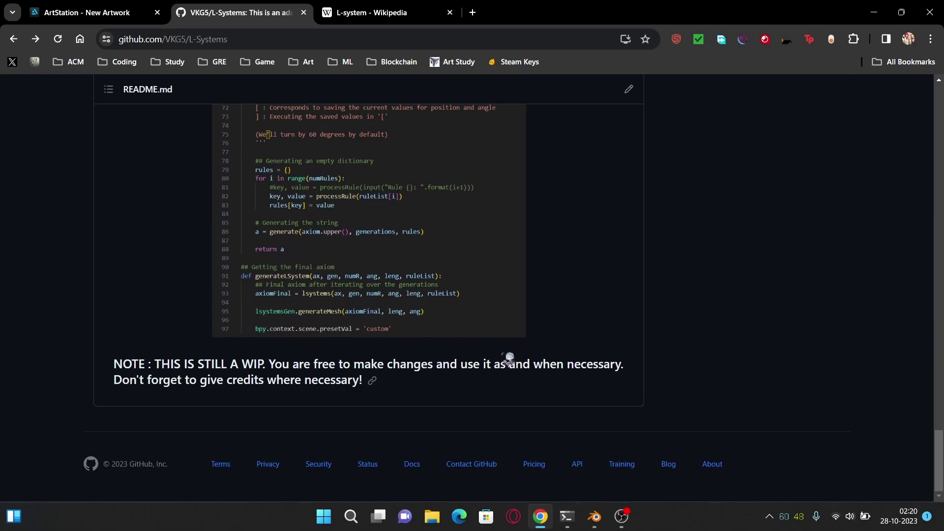
- Return to the Wikipedia article and look back from the algae example to the Origins section
click(411, 5)
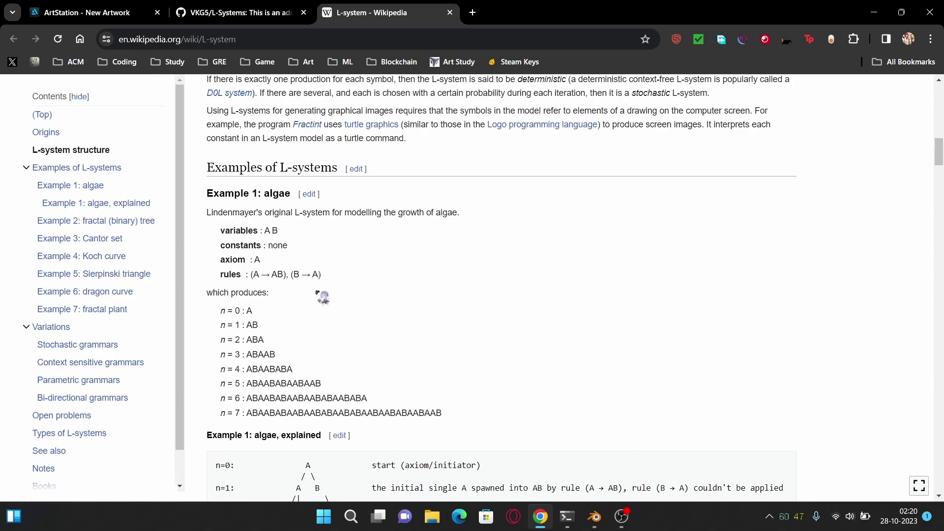
scroll(325, 290, up, 2)
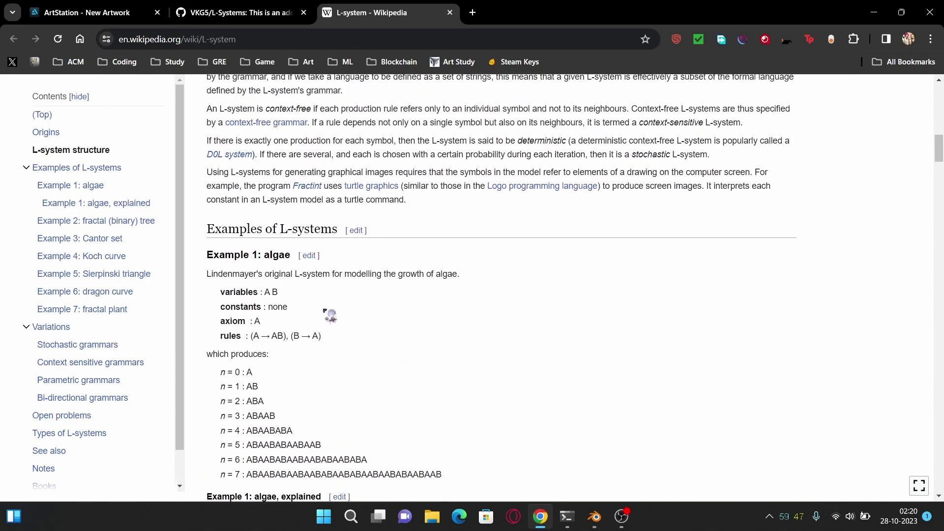
scroll(390, 339, up, 6)
scroll(402, 336, up, 4)
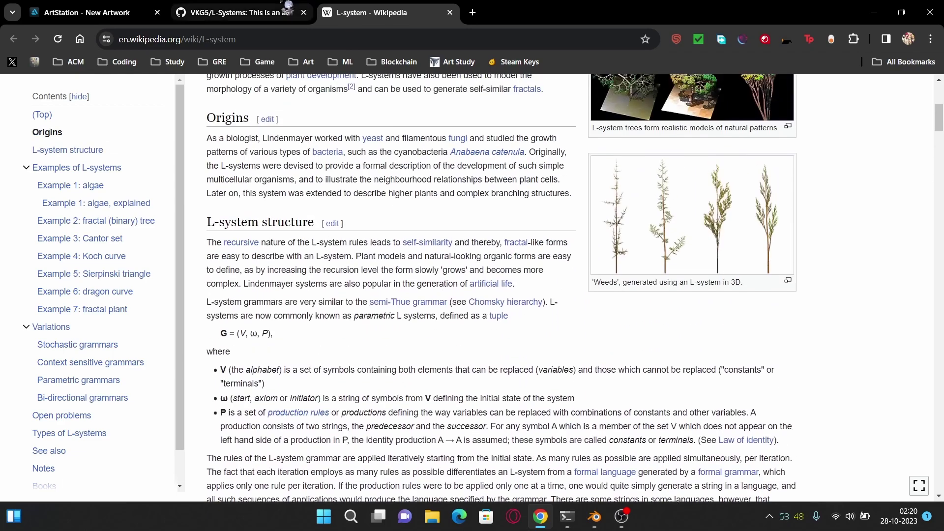
- Find the paragraph with the learn link above the Samples section in the GitHub README
key(ctrl+shift+Tab)
scroll(481, 315, down, 10)
scroll(476, 336, up, 4)
scroll(479, 338, up, 10)
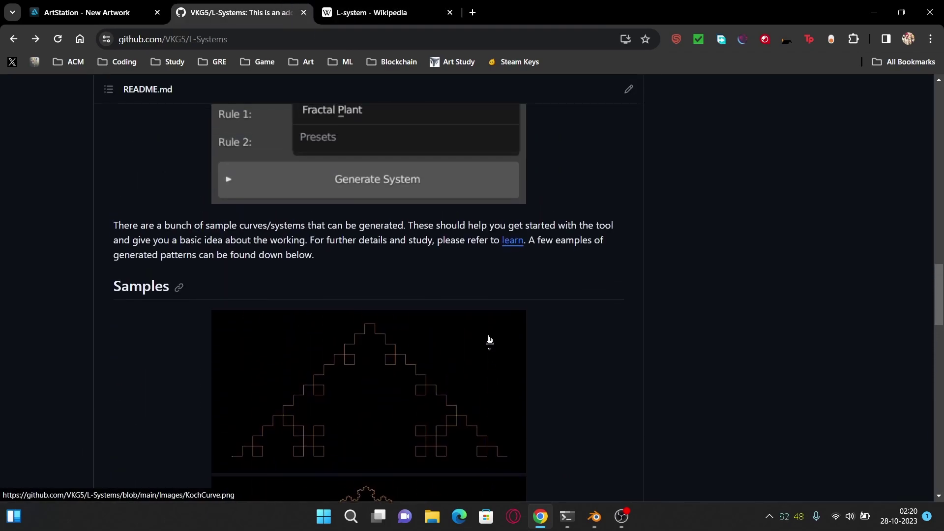
scroll(506, 344, down, 3)
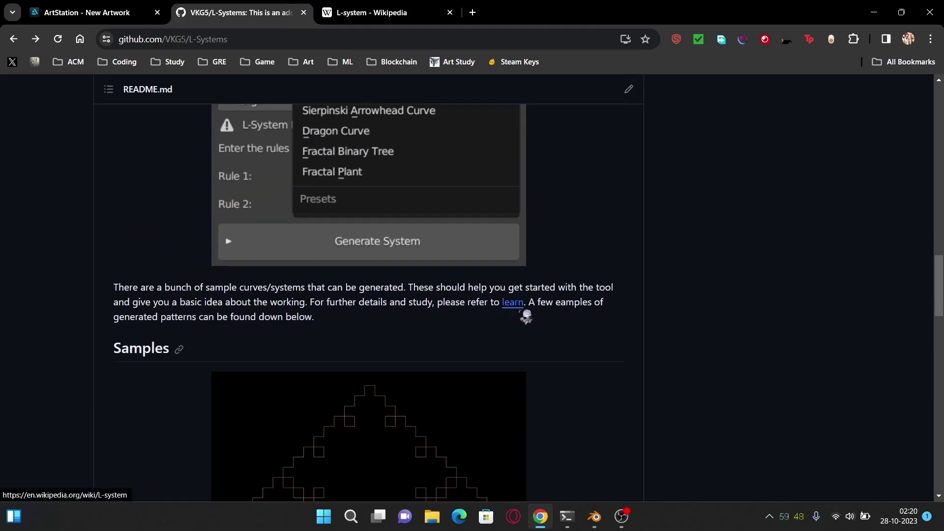
- Go back to the Wikipedia article and highlight the production rules of Example 1: algae
key(ctrl+Tab)
scroll(479, 228, up, 2)
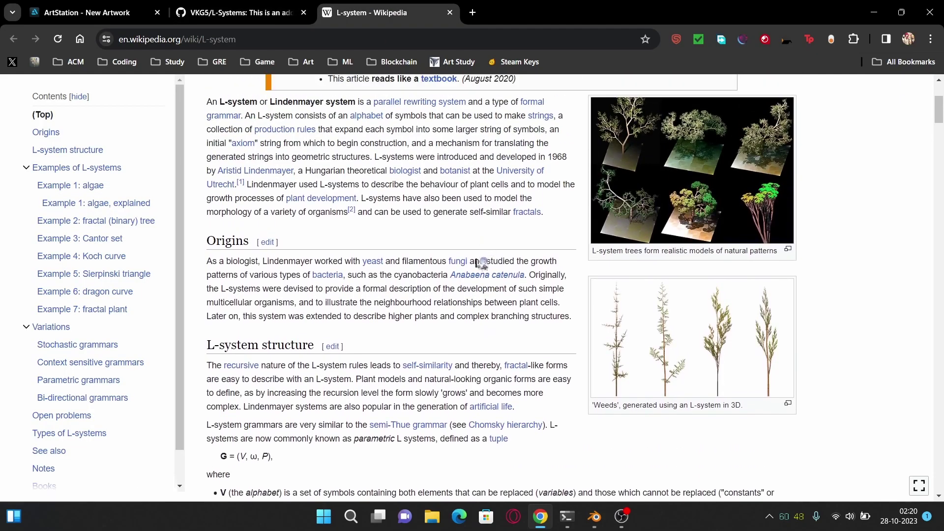
scroll(447, 327, down, 6)
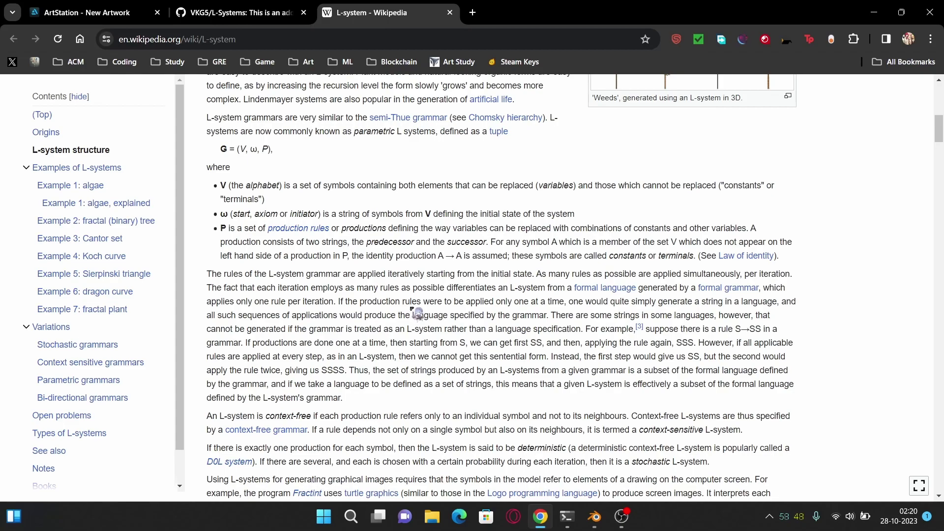
scroll(382, 393, down, 8)
scroll(413, 391, down, 6)
scroll(381, 323, up, 7)
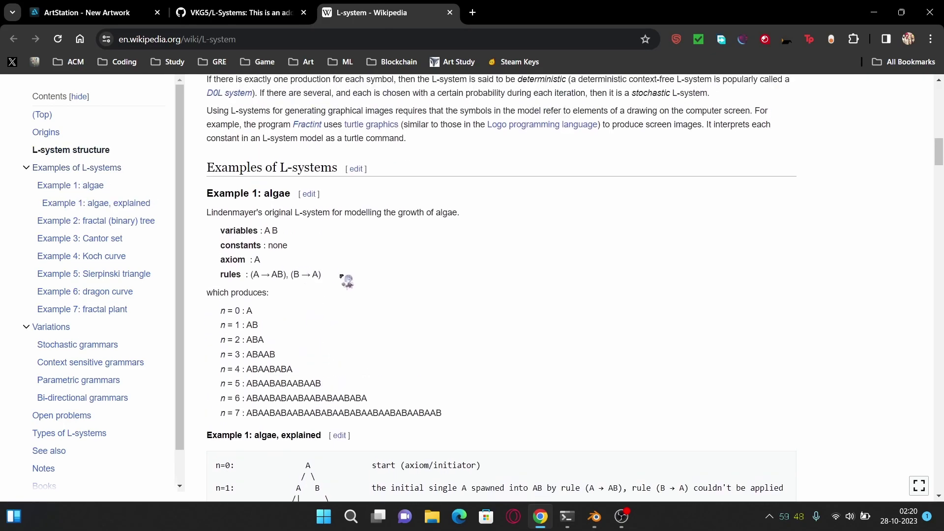
drag(339, 273, 252, 276)
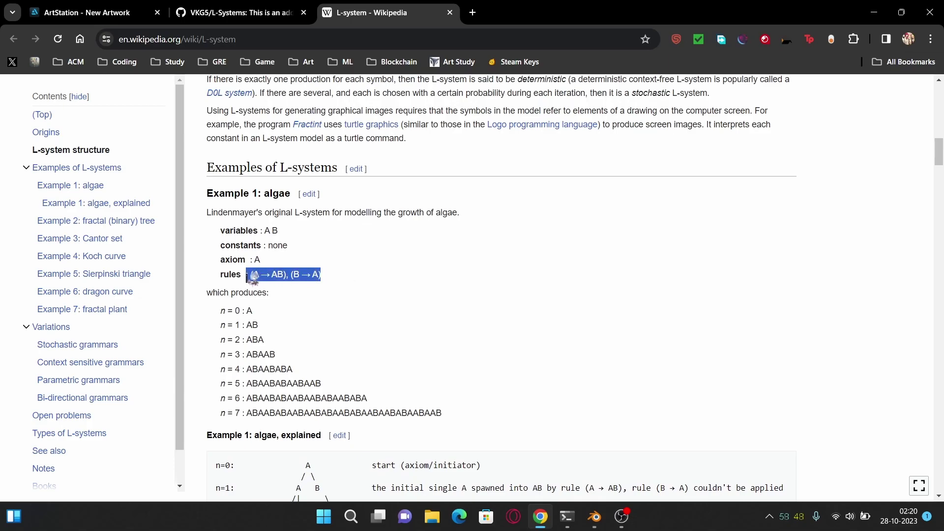
click(346, 281)
- Examine the generation-by-generation tree in the algae explanation, highlighting the n=1 and n=2 rows
scroll(418, 374, down, 4)
drag(357, 359, 297, 326)
click(300, 326)
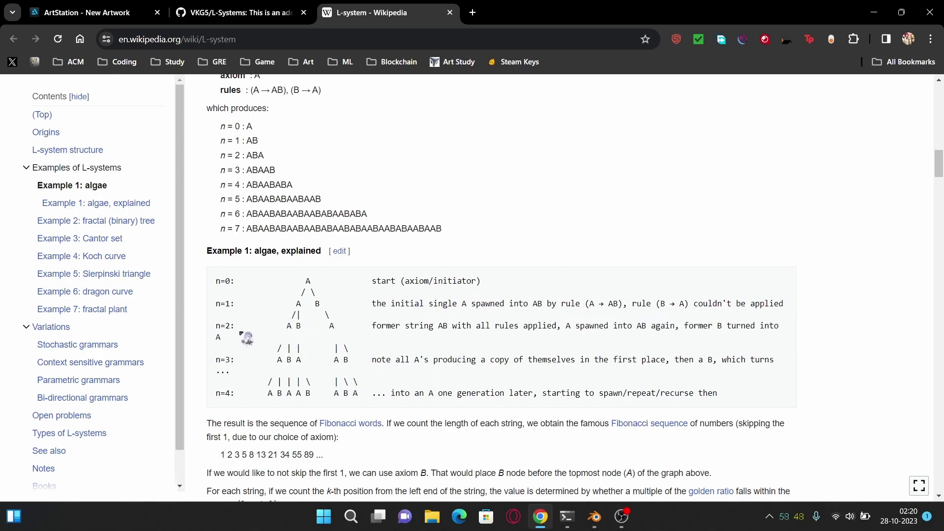
drag(236, 326, 215, 304)
click(280, 337)
scroll(336, 346, down, 1)
scroll(340, 350, down, 1)
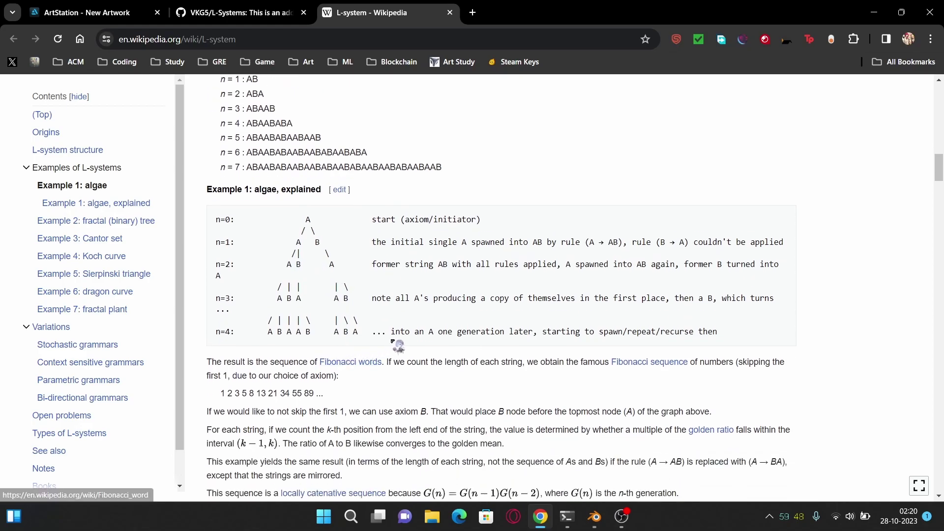
- Highlight the variables and constants of Example 2: fractal (binary) tree and look over its recursions
scroll(406, 343, down, 2)
scroll(413, 349, down, 3)
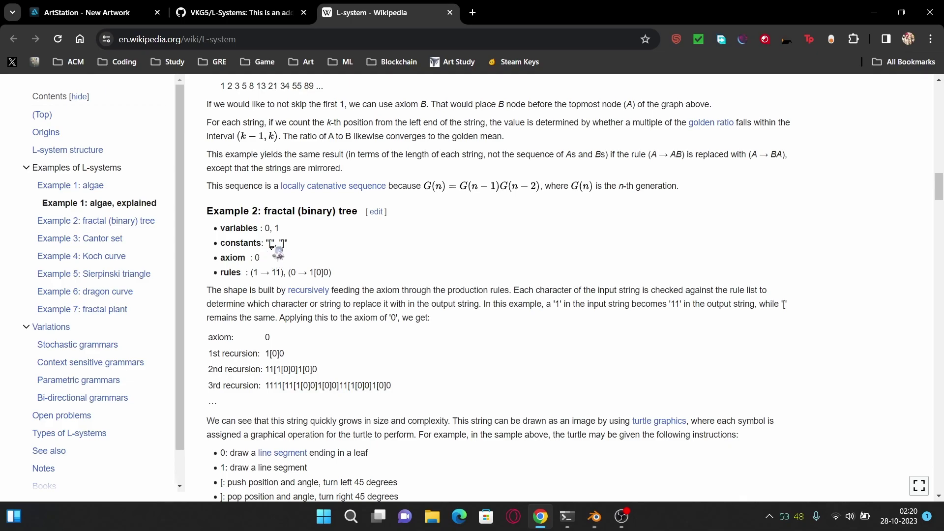
drag(296, 249, 246, 232)
click(392, 257)
scroll(419, 364, down, 2)
- Review the supported grammar list in the GitHub README, highlighting the whole list and the B (go backward) entry
click(273, 4)
scroll(376, 362, up, 8)
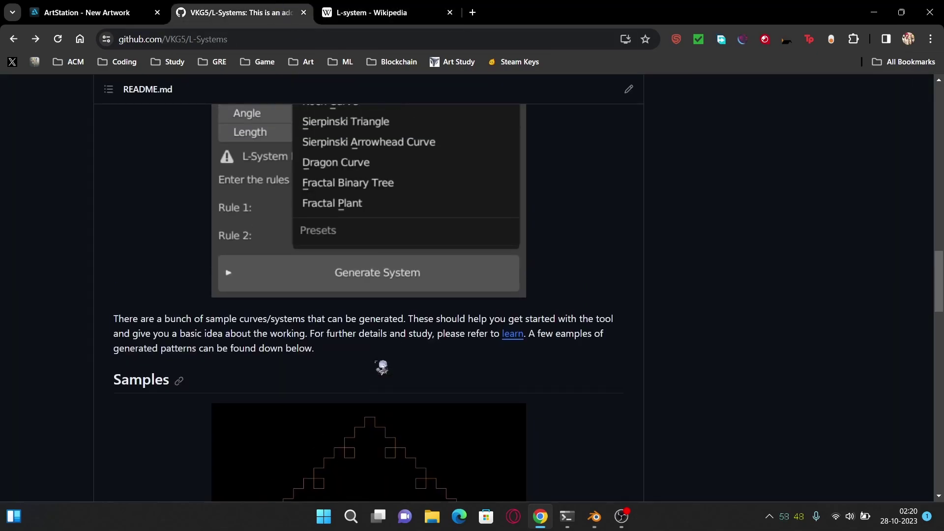
scroll(369, 392, down, 1)
drag(280, 381, 137, 278)
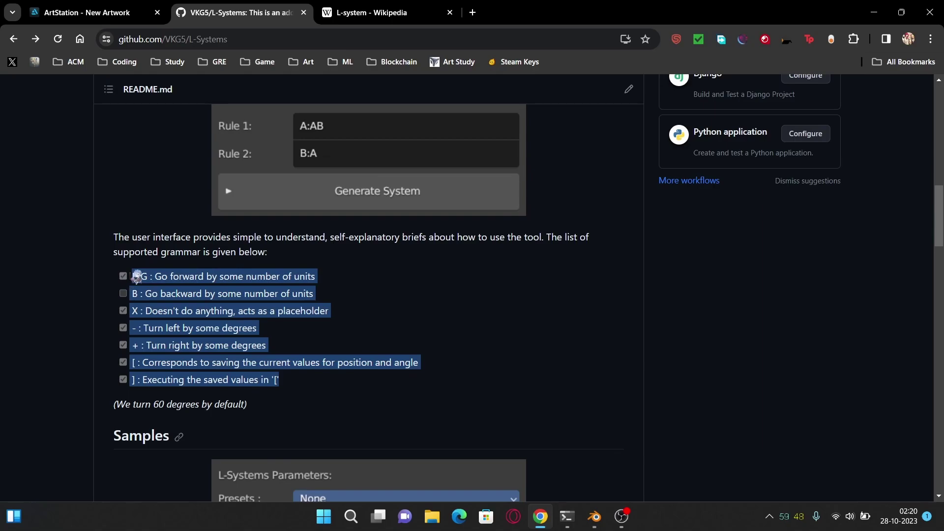
click(296, 389)
drag(124, 295, 331, 297)
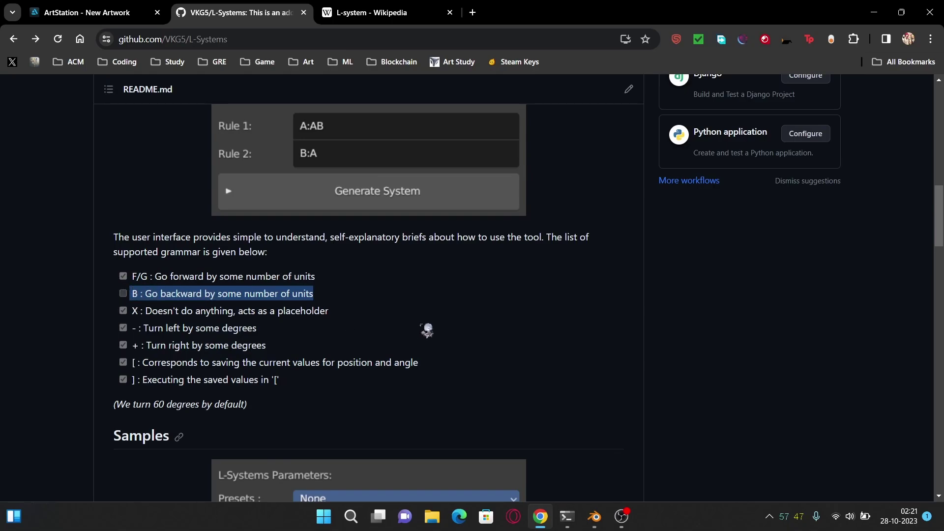
click(426, 331)
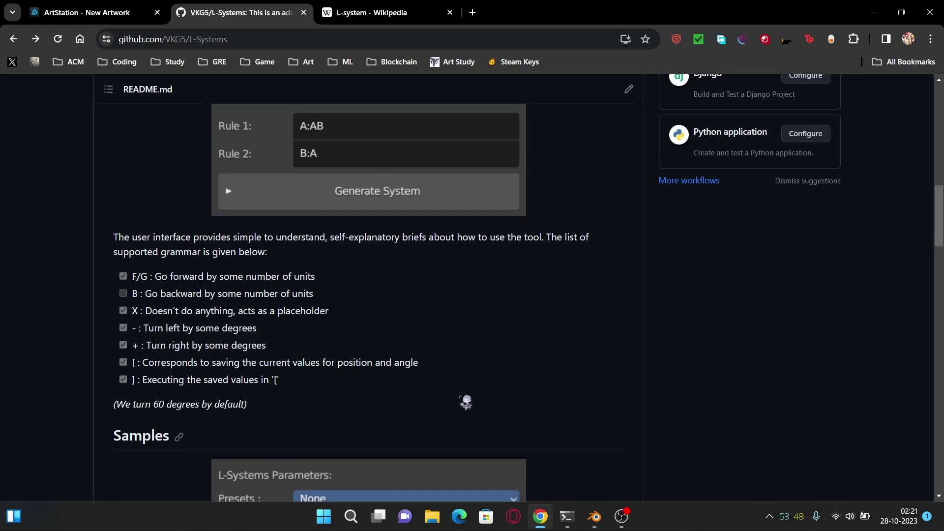
- Switch to Blender, widen the sidebar holding the L-Systems parameters and select the default cube
click(597, 517)
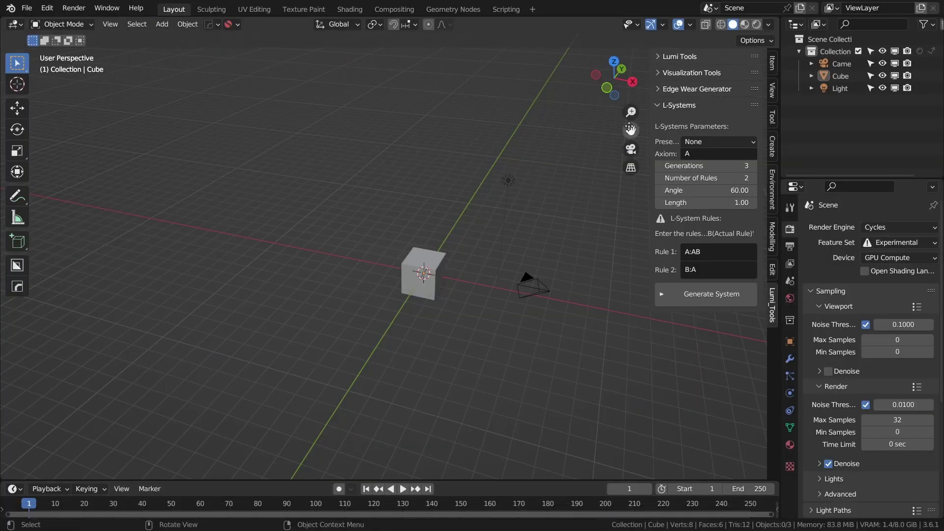
drag(648, 128, 626, 128)
middle_drag(446, 250, 453, 246)
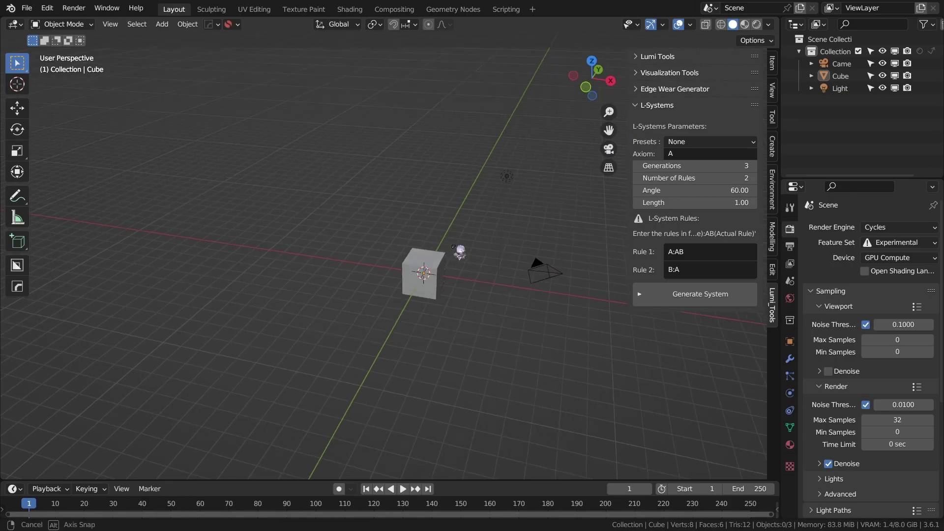
click(423, 257)
middle_drag(516, 240, 573, 269)
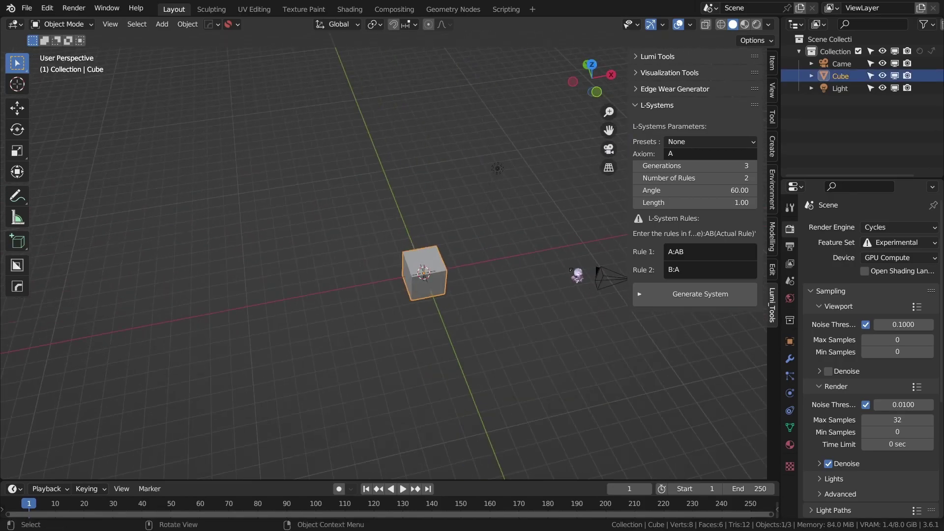
- Inspect the cube from several angles and show the scene in top orthographic view
scroll(528, 264, up, 5)
middle_drag(484, 259, 394, 271)
middle_drag(499, 275, 396, 261)
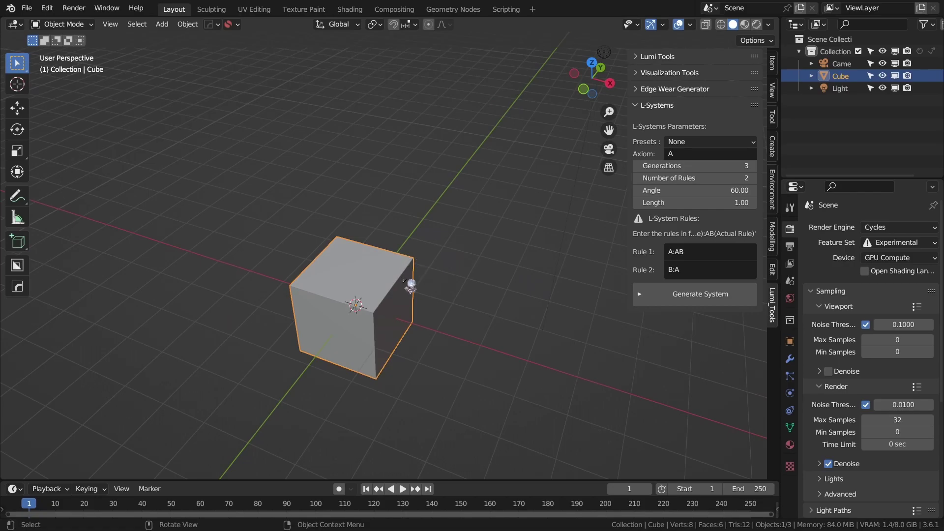
middle_drag(404, 277, 412, 300)
key(KP_7)
scroll(384, 263, down, 6)
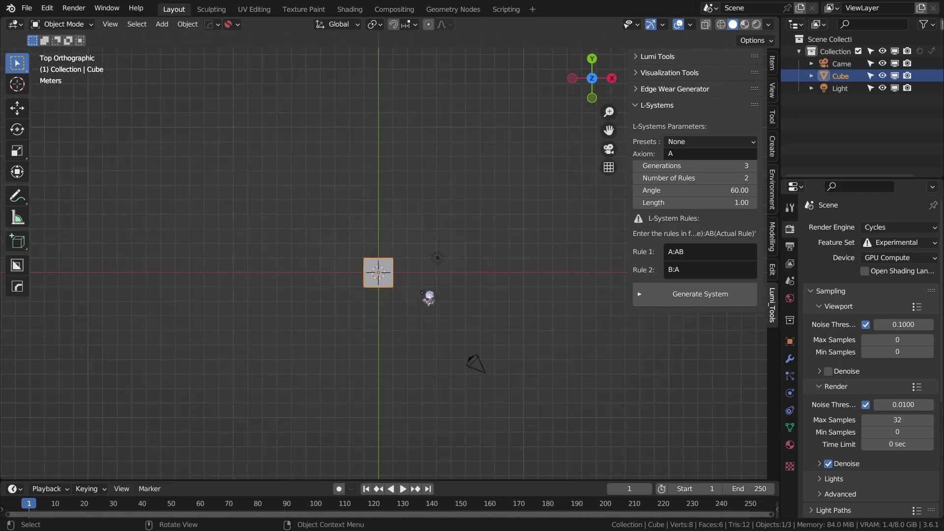
middle_drag(367, 370, 338, 288)
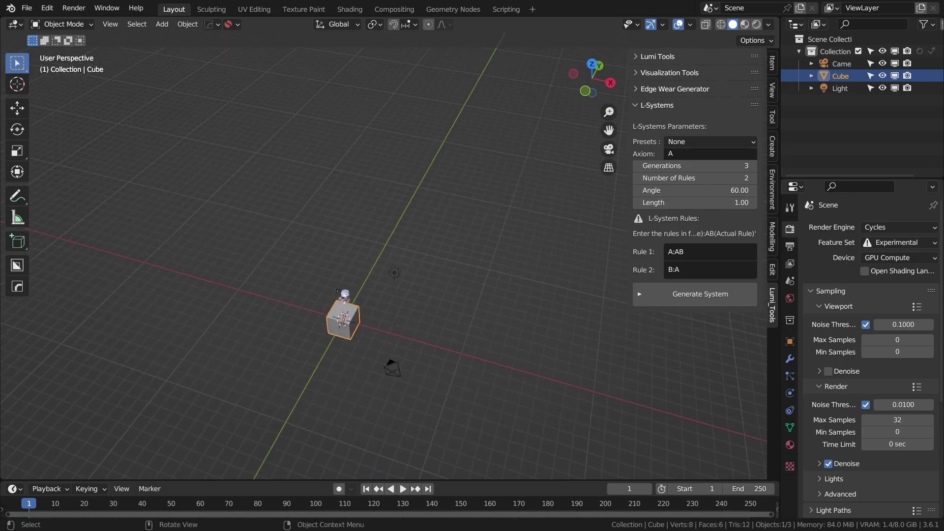
key(KP_7)
scroll(387, 306, down, 1)
shift+middle_drag(400, 295, 382, 280)
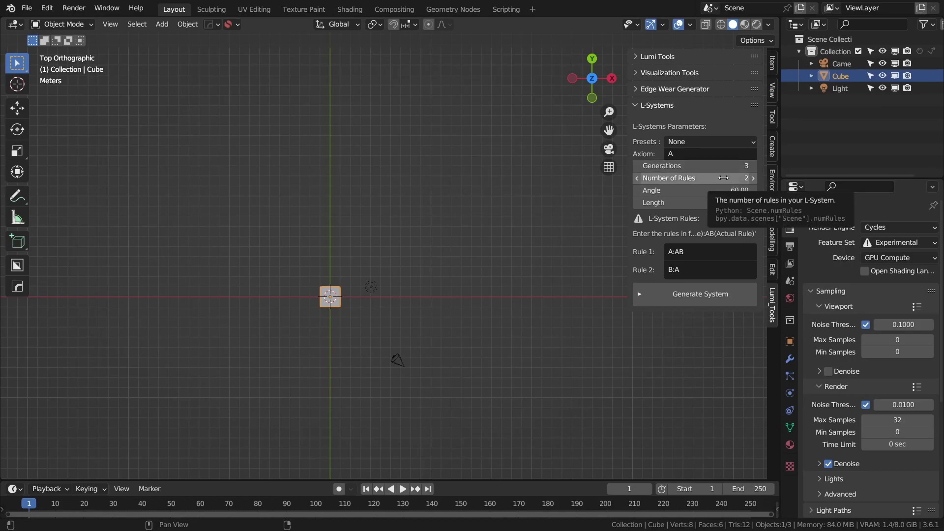
- Set the number of rules in the L-Systems parameters to 5
click(753, 177)
click(753, 178)
click(753, 178)
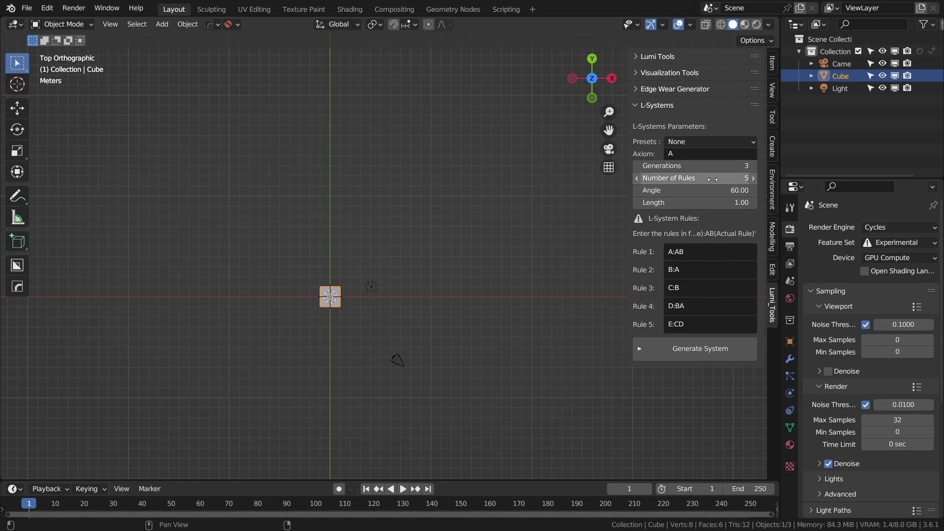
- Set the number of rules to 2 and generate the L-system from the cube
mouse_move(713, 180)
mouse_down()
mouse_move(701, 179)
mouse_move(712, 180)
mouse_up()
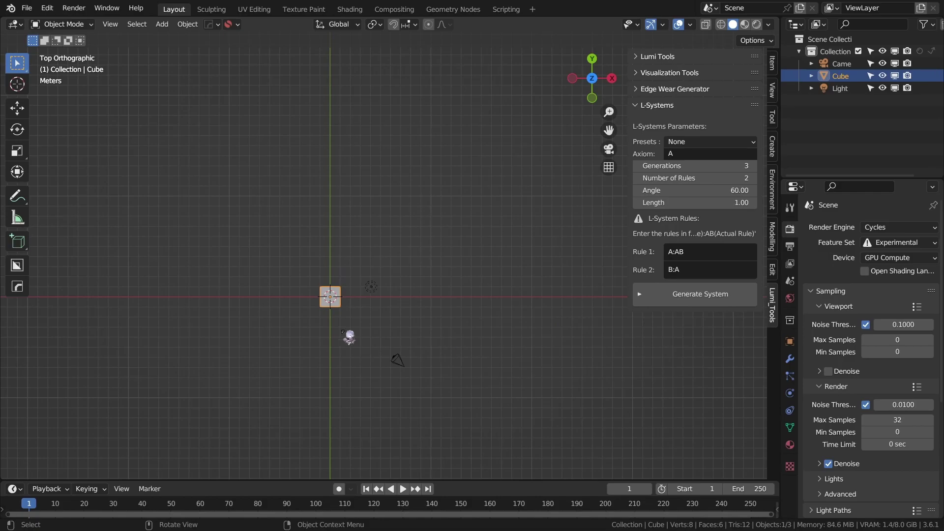
scroll(301, 319, up, 8)
shift+middle_drag(211, 382, 367, 227)
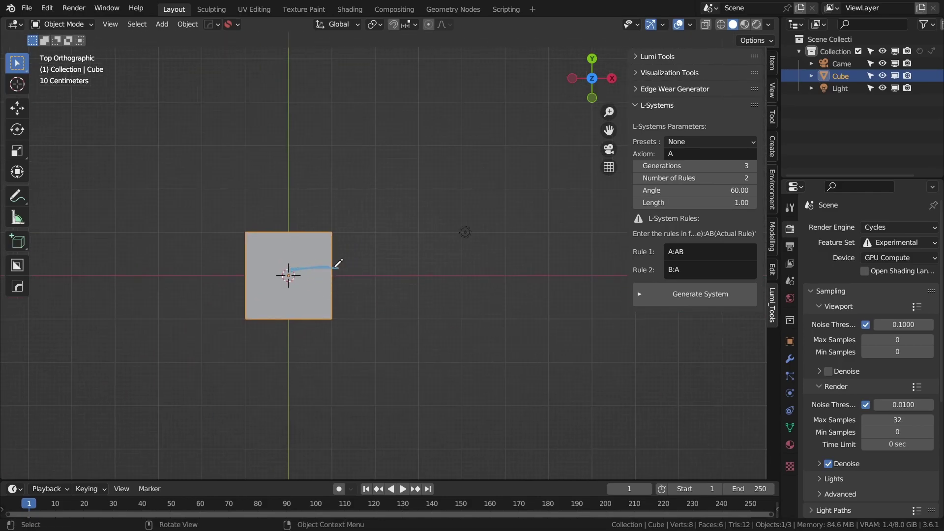
right_drag(350, 269, 267, 276)
scroll(387, 268, down, 5)
shift+middle_drag(449, 236, 424, 276)
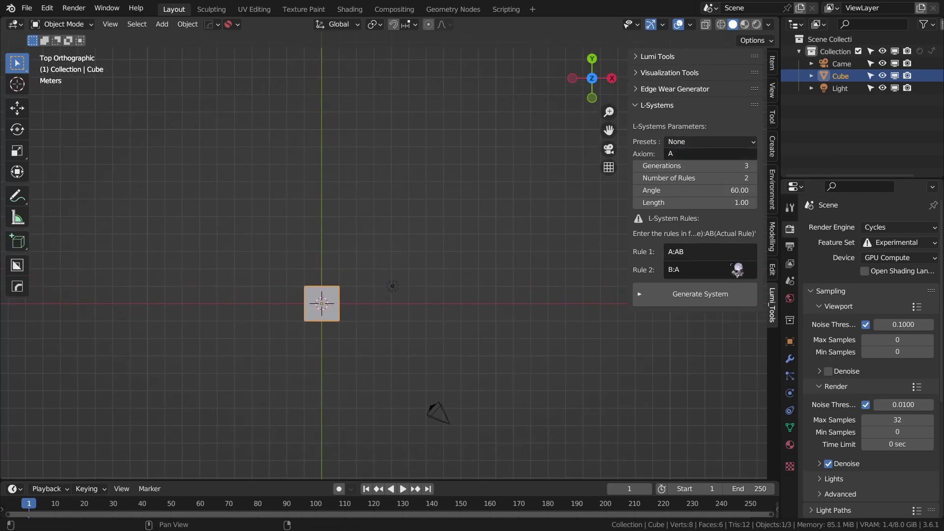
click(700, 294)
- Examine the vertices along the generated straight line in Edit Mode, then return to Object Mode
scroll(334, 319, up, 5)
shift+middle_drag(320, 385, 363, 332)
drag(189, 317, 566, 355)
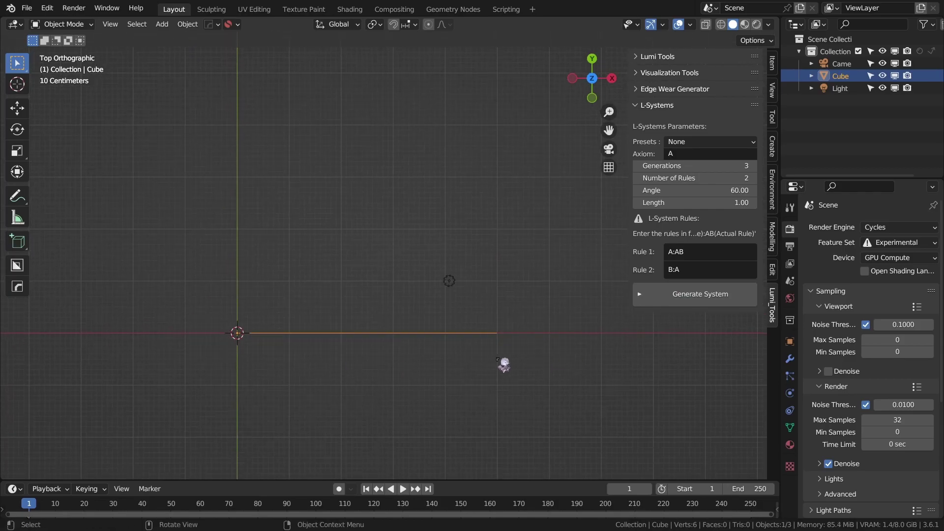
key(Tab)
drag(272, 316, 315, 347)
drag(344, 316, 387, 338)
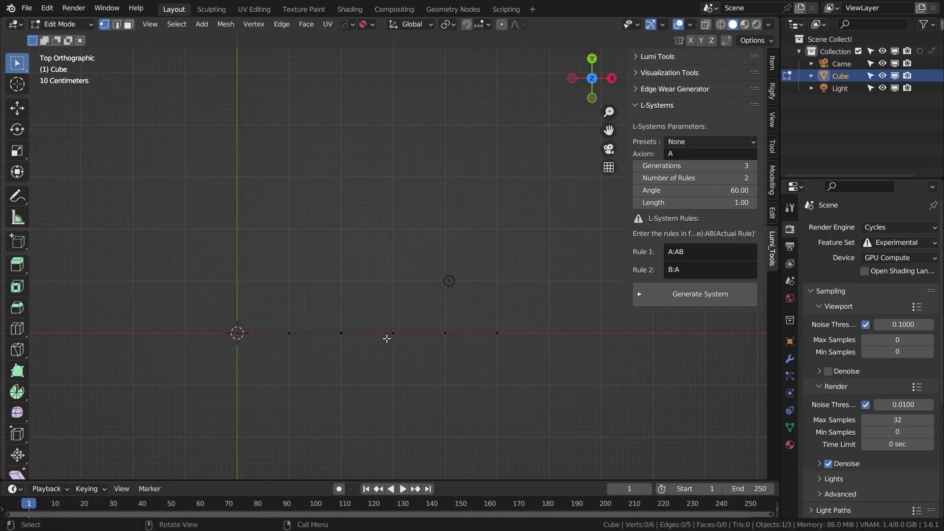
drag(532, 355, 177, 302)
key(Tab)
- Delete the generated line and add a new cube at the origin
scroll(364, 330, down, 4)
key(x)
click(353, 311)
key(shift+a)
mouse_move(254, 278)
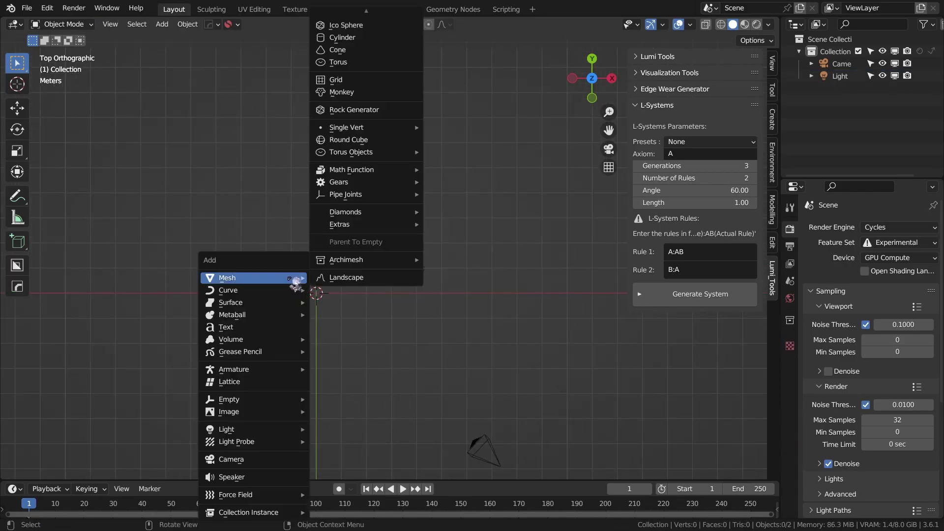
click(339, 30)
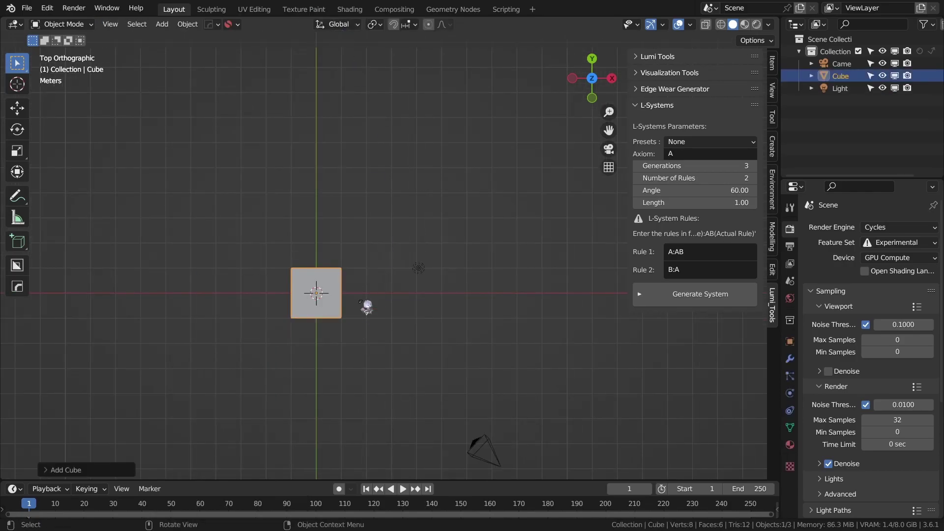
- Choose the Koch Snowflake preset and generate the system from the cube
click(710, 141)
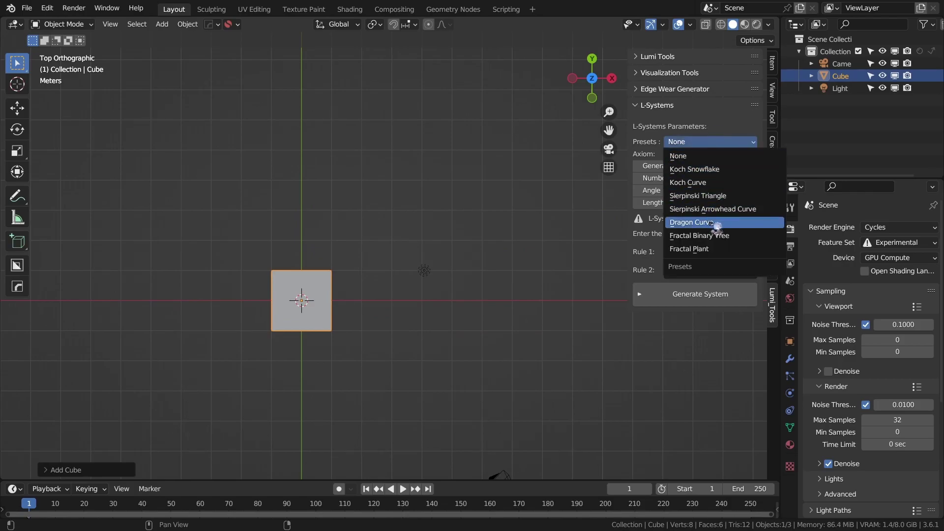
click(722, 170)
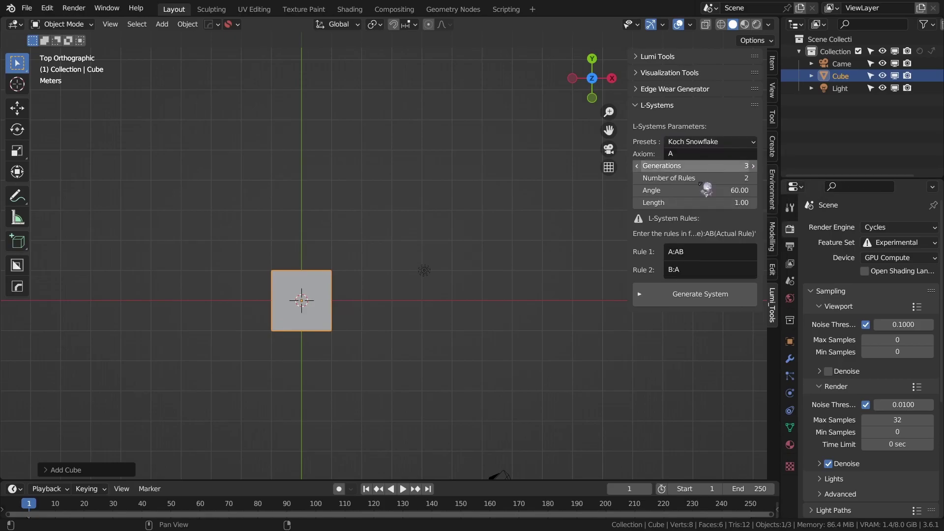
scroll(391, 255, down, 5)
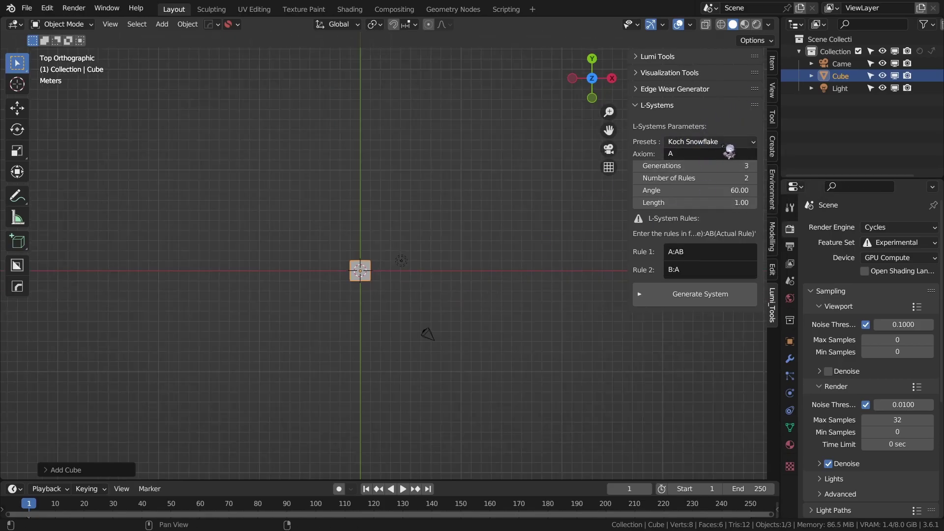
click(708, 297)
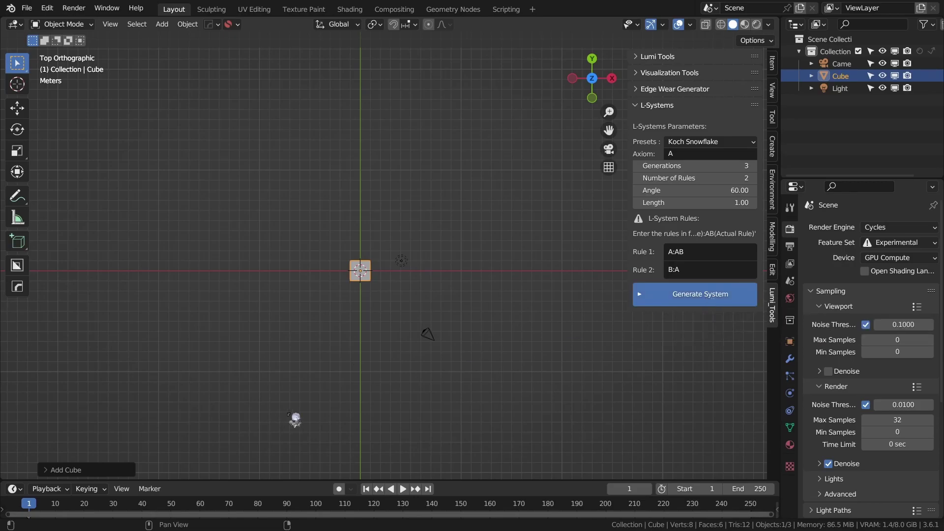
- Examine the generated Koch snowflake, both its small edge details near the origin and its complete outline from the top view
scroll(564, 284, down, 10)
scroll(533, 310, up, 3)
shift+middle_drag(524, 315, 396, 159)
scroll(414, 269, up, 3)
middle_drag(414, 270, 468, 228)
key(KP_7)
scroll(474, 226, down, 2)
shift+middle_drag(467, 141, 442, 293)
scroll(427, 170, up, 5)
shift+middle_drag(477, 136, 365, 319)
scroll(365, 319, up, 7)
shift+middle_drag(353, 367, 466, 220)
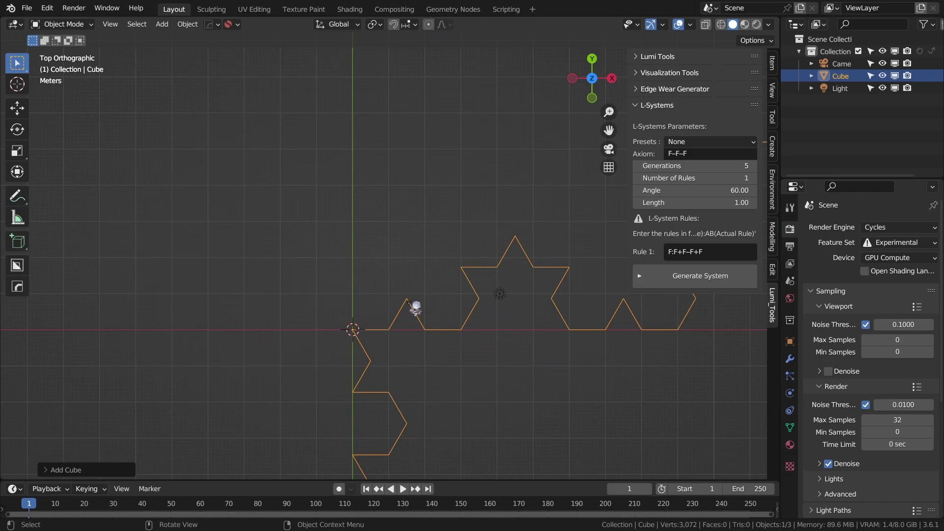
scroll(458, 341, down, 14)
shift+middle_drag(587, 374, 443, 332)
scroll(462, 335, down, 5)
shift+middle_drag(510, 346, 530, 325)
scroll(504, 324, down, 2)
scroll(503, 339, up, 1)
key(KP_7)
- Delete the Koch snowflake and add a fresh cube at the origin
key(x)
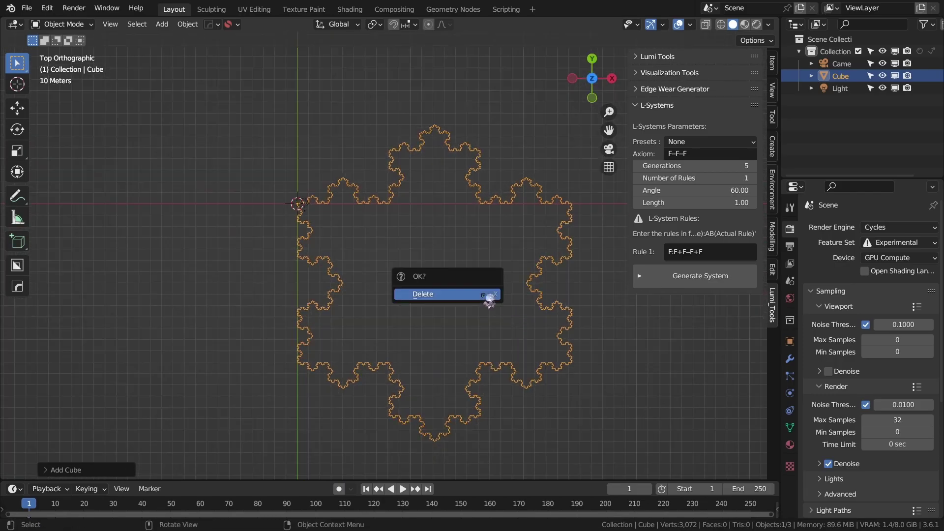
click(488, 295)
key(shift+a)
mouse_move(299, 175)
click(338, 185)
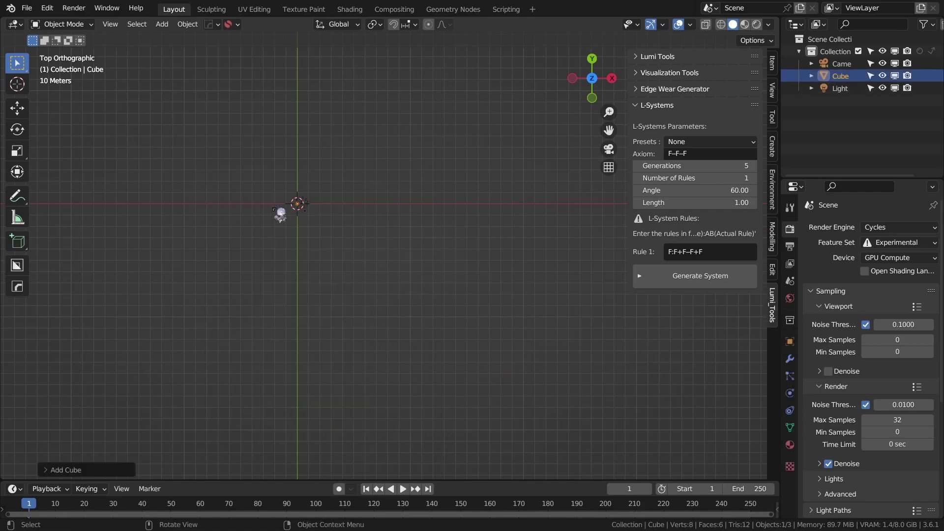
- Select the new cube, choose the Sierpinski Arrowhead Curve preset and generate the system
click(302, 200)
scroll(338, 224, up, 8)
shift+middle_drag(340, 227, 341, 253)
scroll(582, 398, down, 2)
shift+click(332, 241)
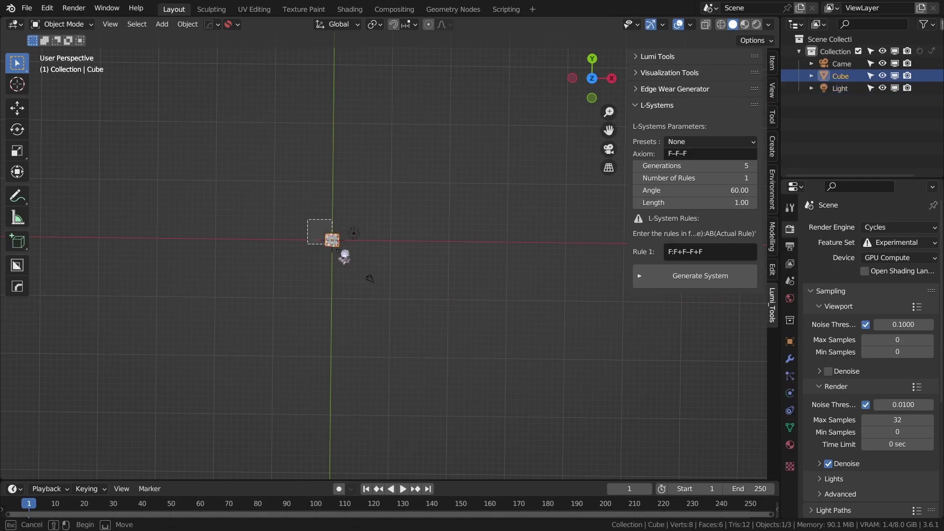
scroll(349, 265, up, 8)
shift+middle_drag(175, 210, 446, 335)
click(688, 142)
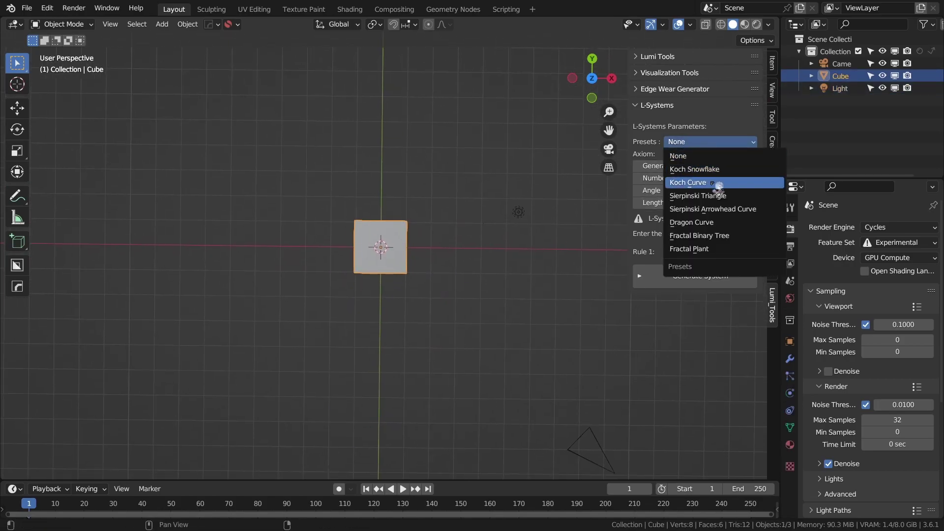
click(757, 209)
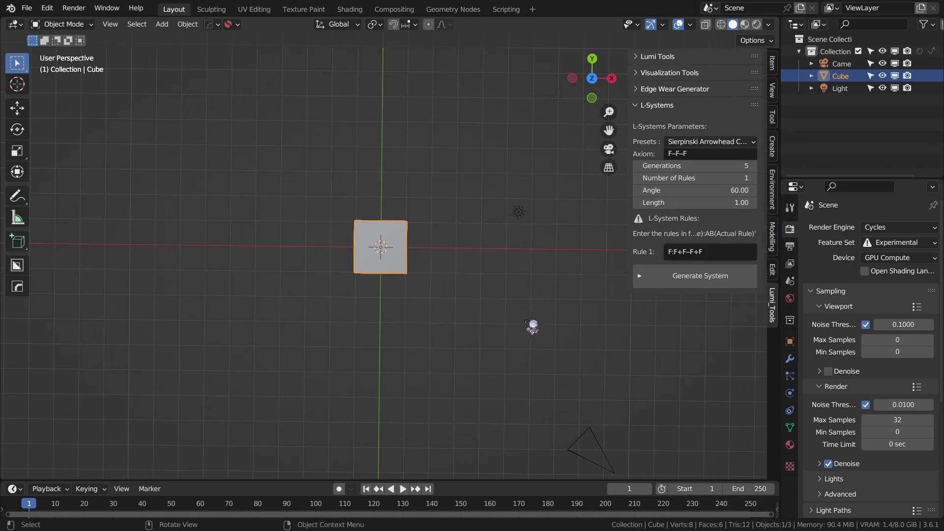
shift+middle_drag(535, 316, 532, 293)
scroll(515, 346, down, 6)
click(706, 281)
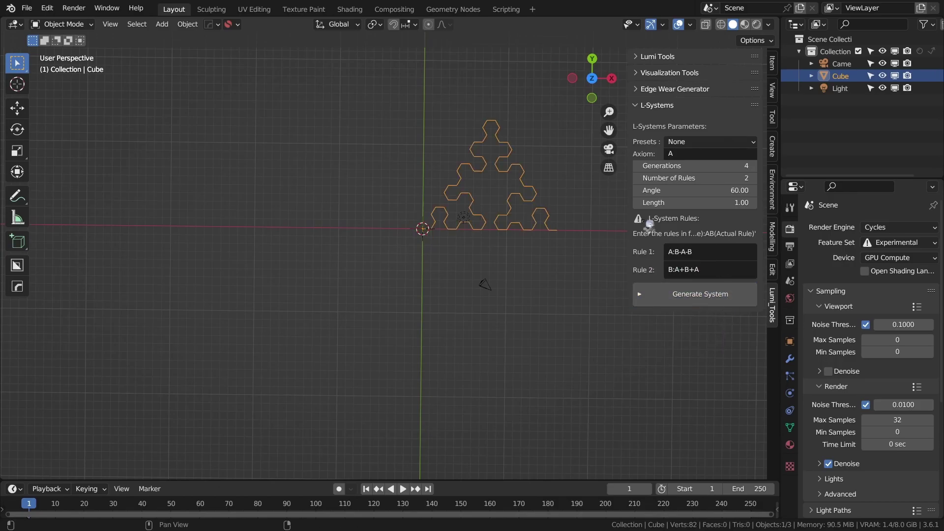
- Add another cube at the origin beside the arrowhead curve and return to the top orthographic view
scroll(471, 212, up, 5)
shift+middle_drag(471, 213, 420, 282)
scroll(483, 270, down, 4)
shift+middle_drag(465, 236, 411, 304)
shift+middle_drag(333, 315, 391, 286)
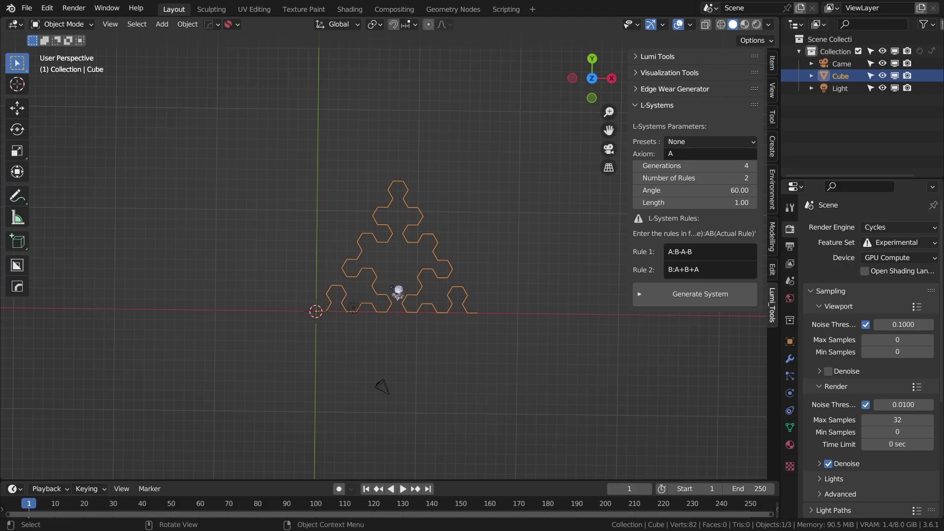
key(shift+a)
mouse_move(316, 269)
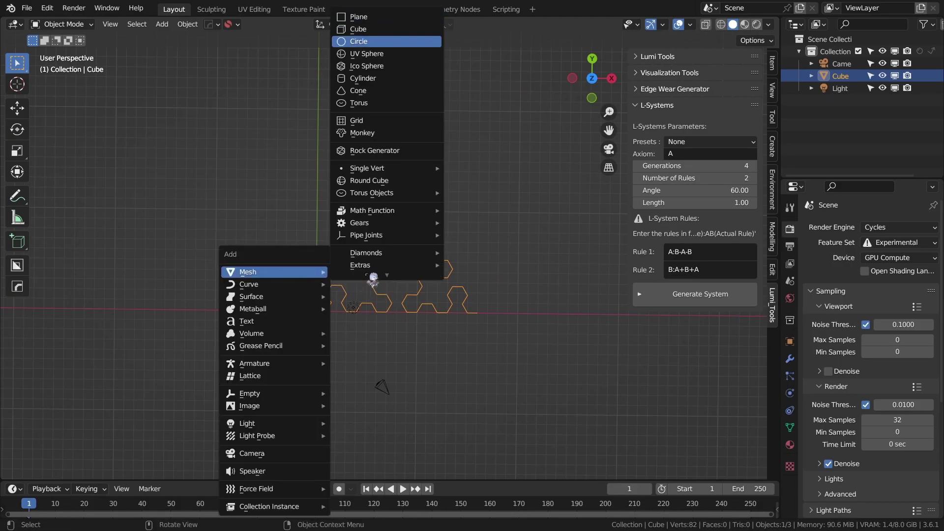
click(358, 29)
middle_drag(340, 306, 381, 294)
key(KP_7)
scroll(382, 294, up, 2)
- Set the generations to 6 and generate a larger Sierpinski arrowhead curve from the second cube
click(755, 165)
click(754, 166)
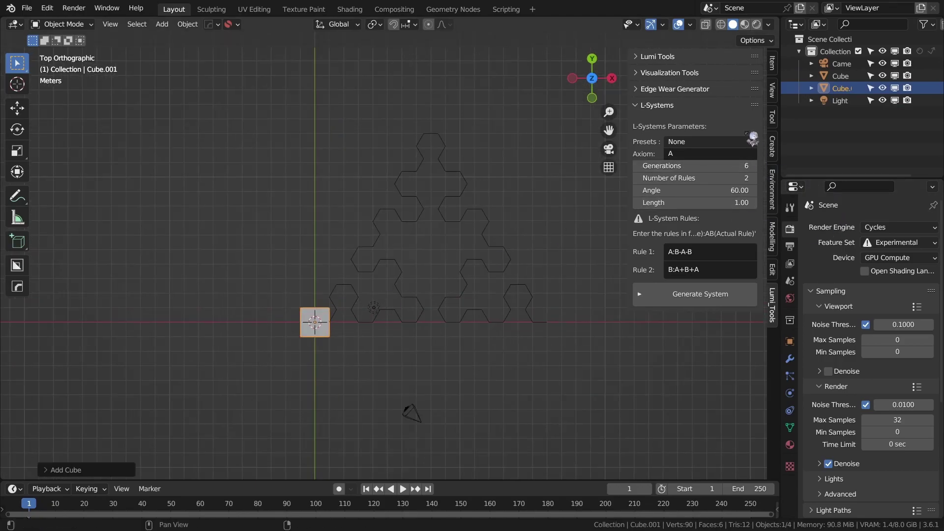
click(693, 295)
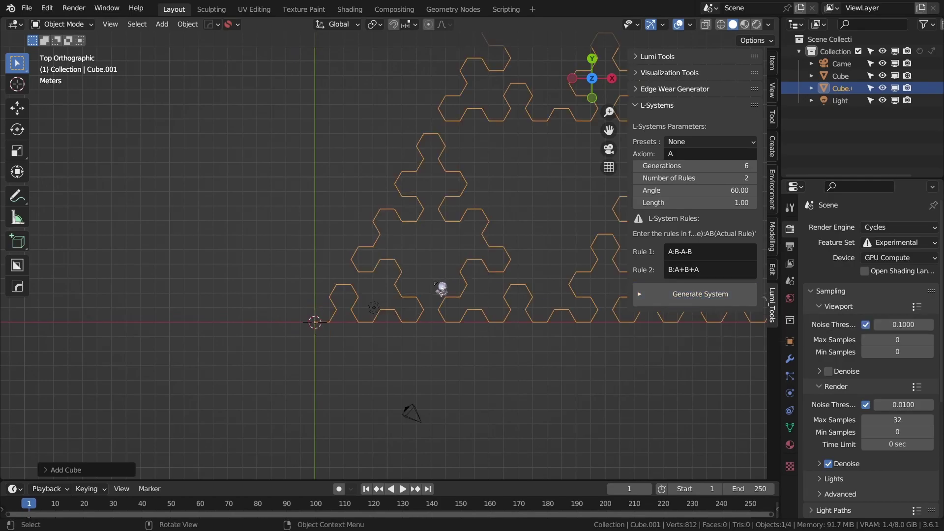
shift+middle_drag(435, 242, 416, 270)
scroll(397, 296, up, 4)
click(399, 298)
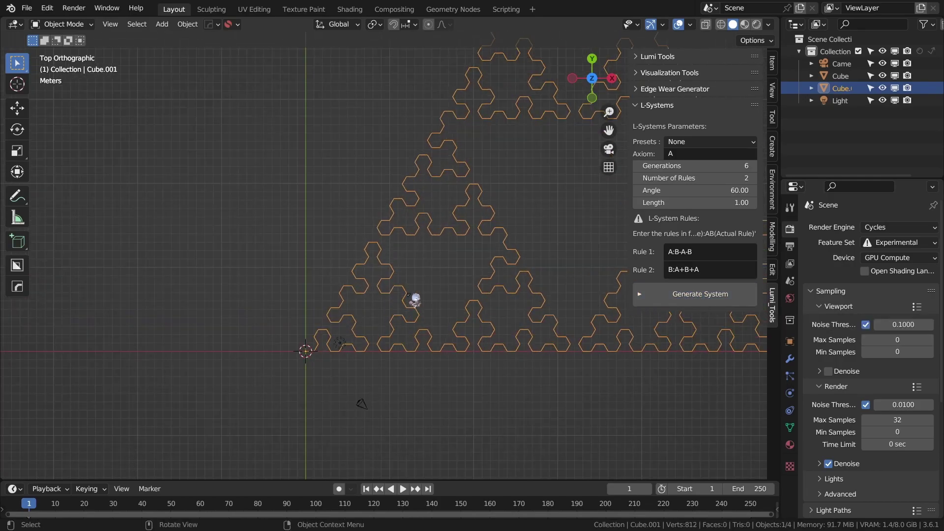
- Move the smaller arrowhead curve slightly along the X axis to compare it with the larger one
click(853, 76)
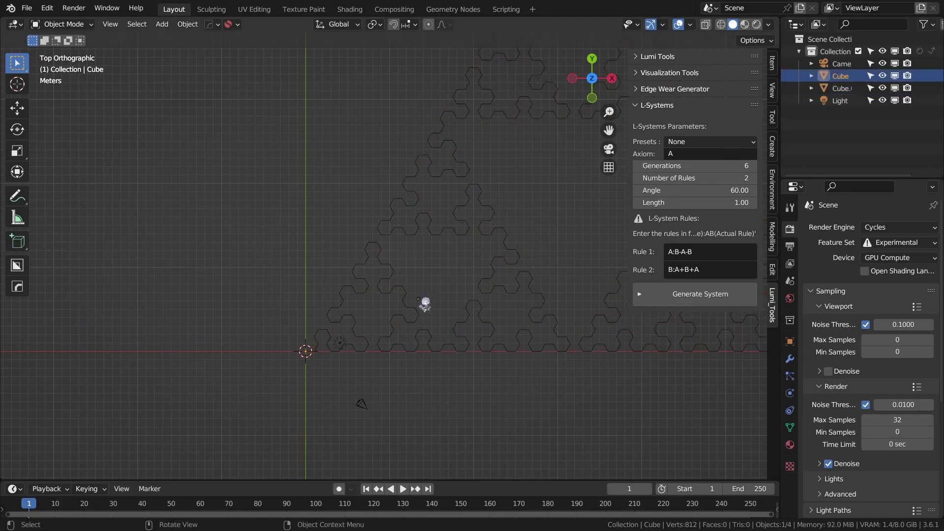
key(g)
key(Escape)
key(g)
key(z)
right_click(423, 326)
key(g)
key(x)
click(437, 327)
shift+middle_drag(466, 291, 465, 291)
scroll(466, 291, down, 4)
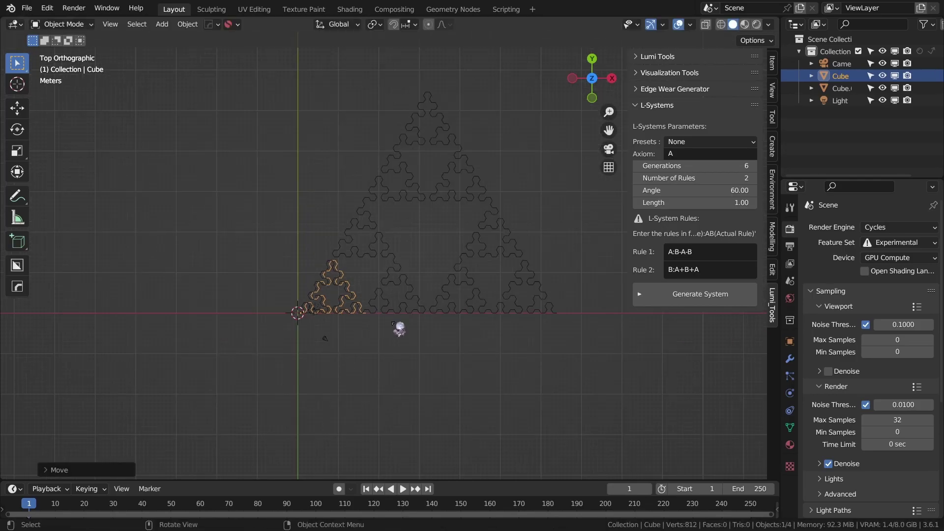
- Delete both Sierpinski arrowhead curves and add a new cube at the origin
click(408, 287)
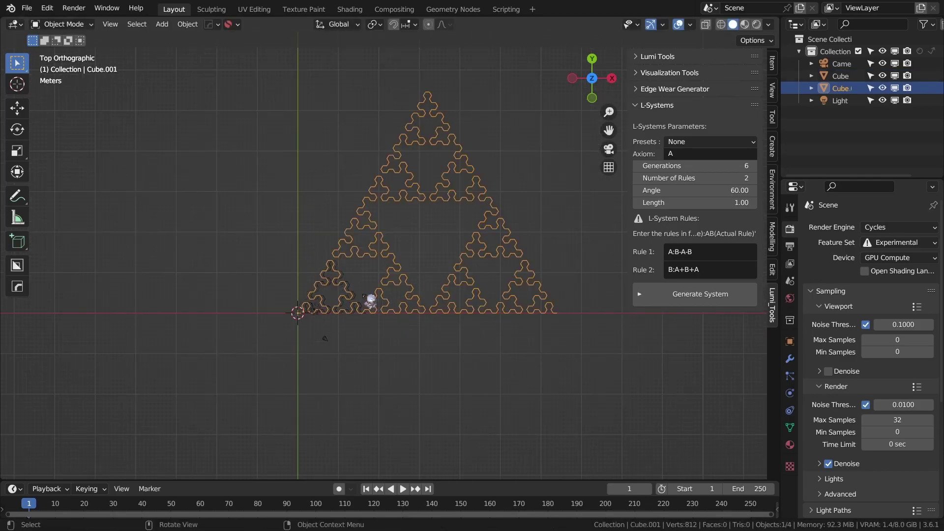
click(362, 301)
shift+click(405, 284)
key(x)
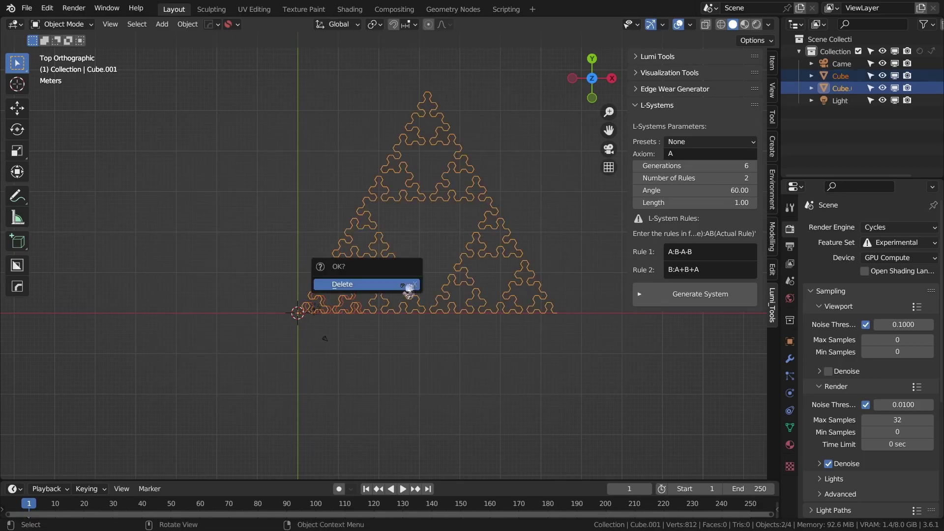
click(403, 284)
scroll(289, 346, up, 2)
key(shift+a)
mouse_move(273, 285)
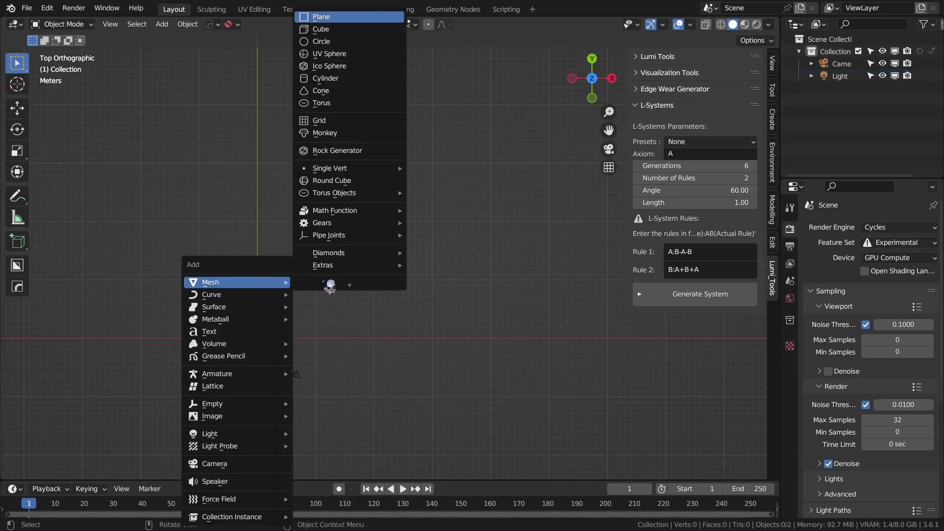
click(345, 29)
- Choose the Fractal Plant preset and generate the system from the new cube
shift+middle_drag(432, 207, 437, 268)
scroll(378, 320, up, 9)
shift+middle_drag(312, 371, 374, 280)
click(695, 142)
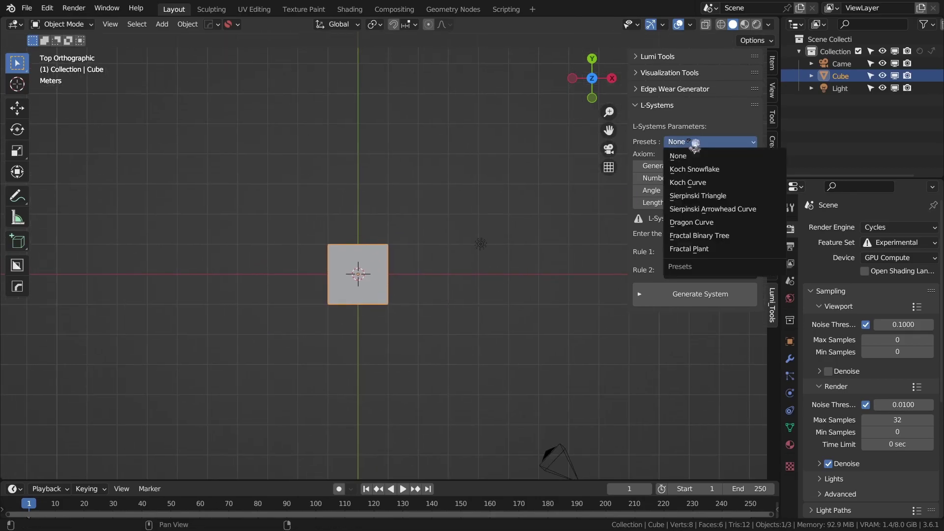
click(707, 252)
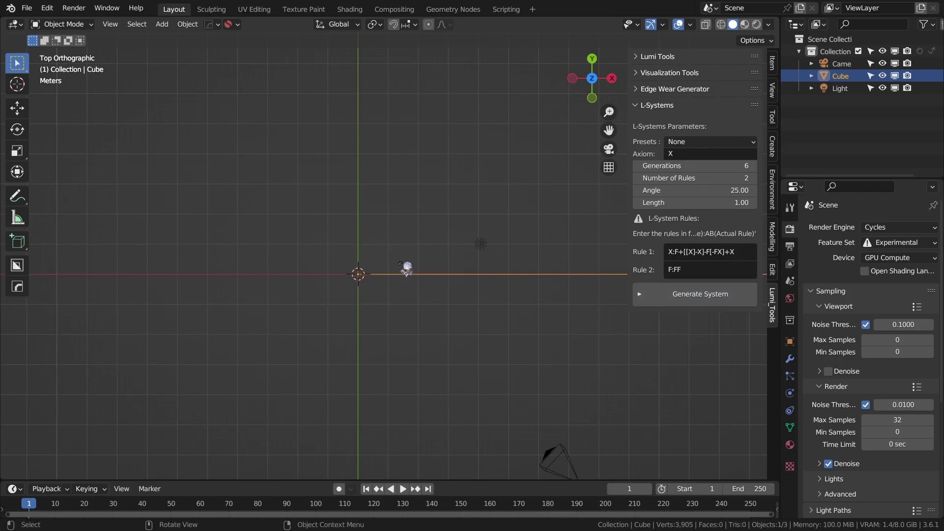
- Examine the generated fractal plant's stem and branches, viewing it upright from several angles
scroll(391, 264, down, 5)
middle_drag(414, 296, 510, 280)
scroll(523, 254, up, 5)
shift+middle_drag(572, 268, 454, 304)
scroll(454, 303, up, 5)
middle_drag(400, 358, 426, 213)
scroll(466, 368, up, 2)
shift+middle_drag(466, 368, 485, 301)
scroll(450, 331, down, 3)
key(KP_7)
middle_drag(538, 228, 563, 248)
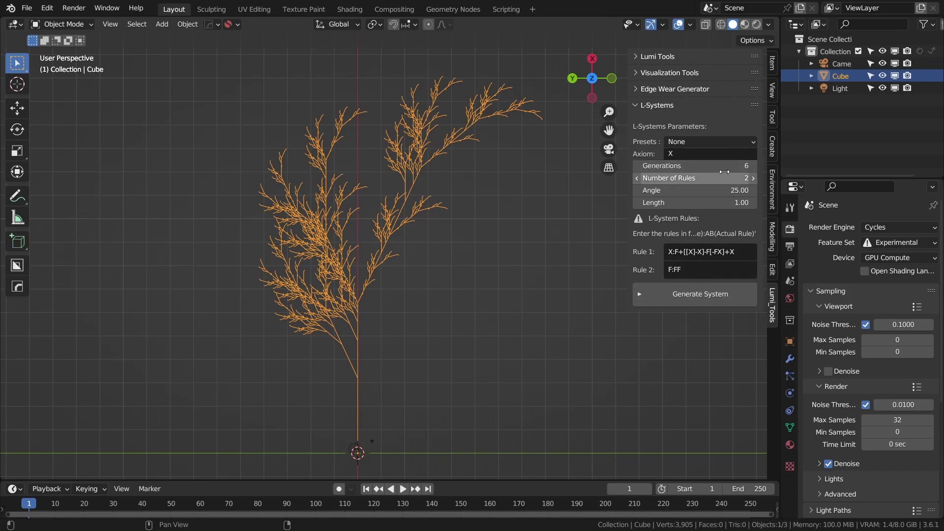
- Add a new cube and move it -90 m along the global Y axis, beside the plant
key(shift+a)
mouse_move(400, 283)
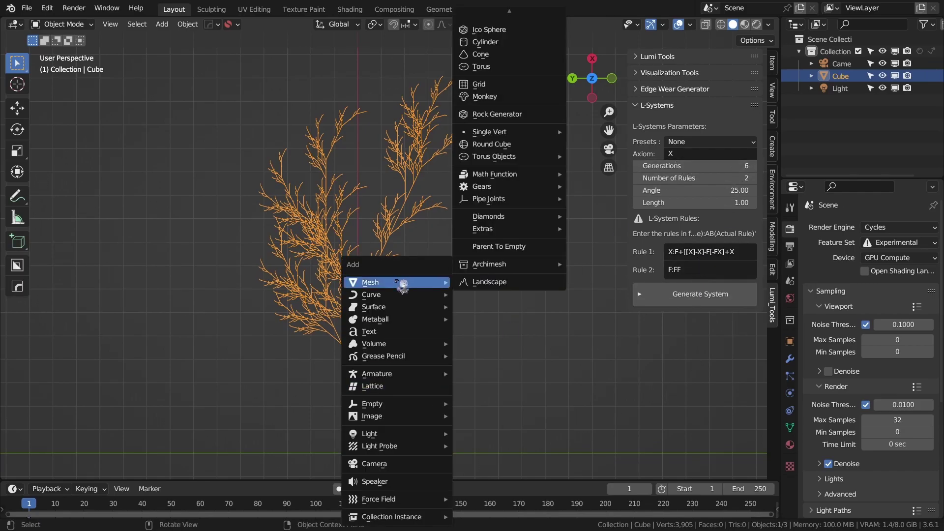
click(481, 29)
key(g)
key(x)
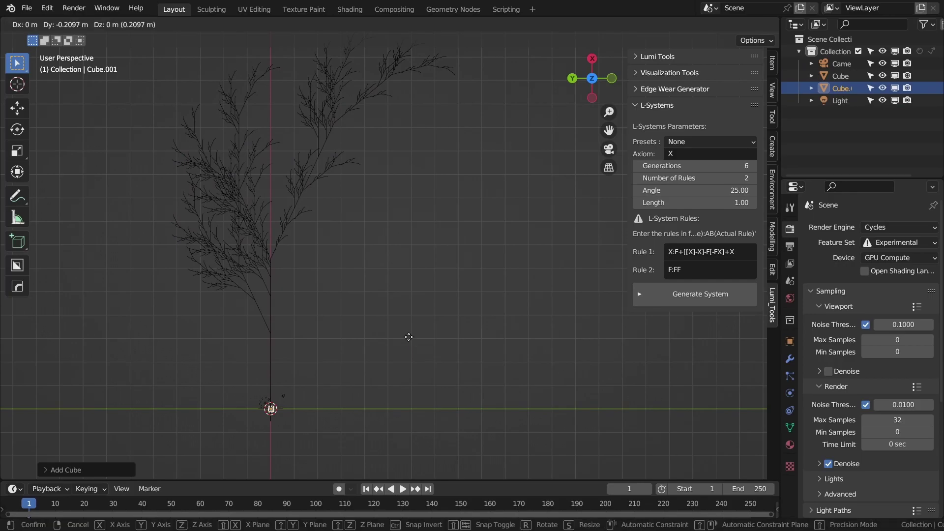
key(y)
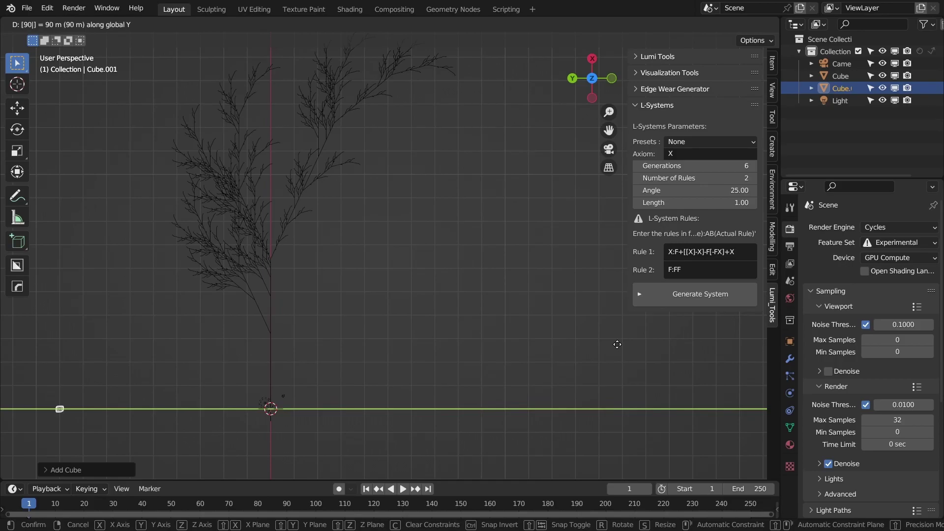
key(Return)
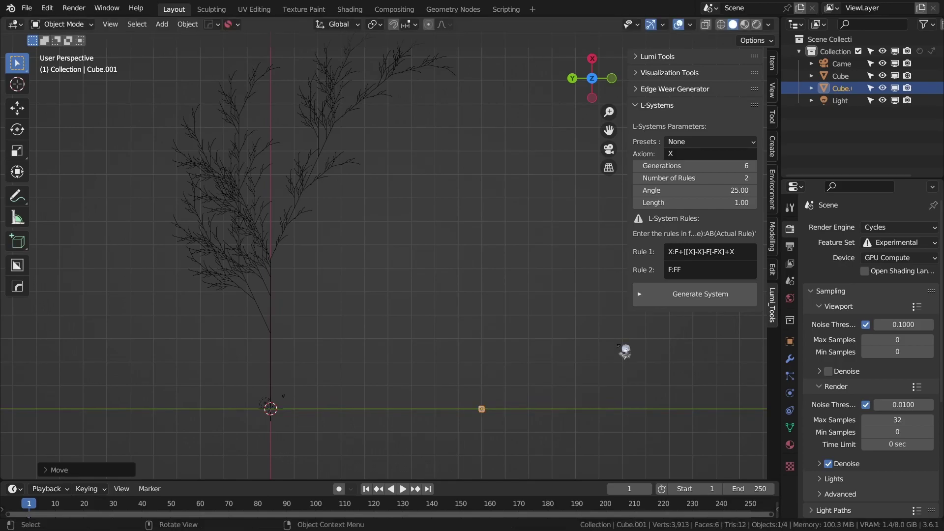
- Choose the branching binary tree preset with rules F:G[-F]+F and G:GG and generate the system from the cube beside the plant
click(674, 144)
click(718, 238)
shift+middle_drag(578, 342, 493, 321)
scroll(511, 339, up, 3)
shift+middle_drag(536, 369, 526, 331)
scroll(502, 261, down, 4)
click(702, 290)
shift+middle_drag(442, 142, 475, 209)
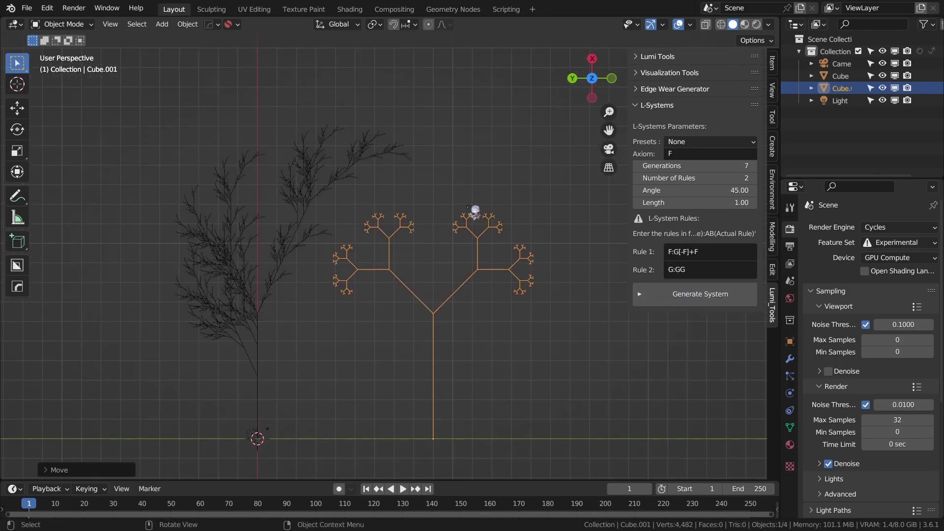
shift+middle_drag(491, 437, 500, 407)
scroll(456, 372, down, 3)
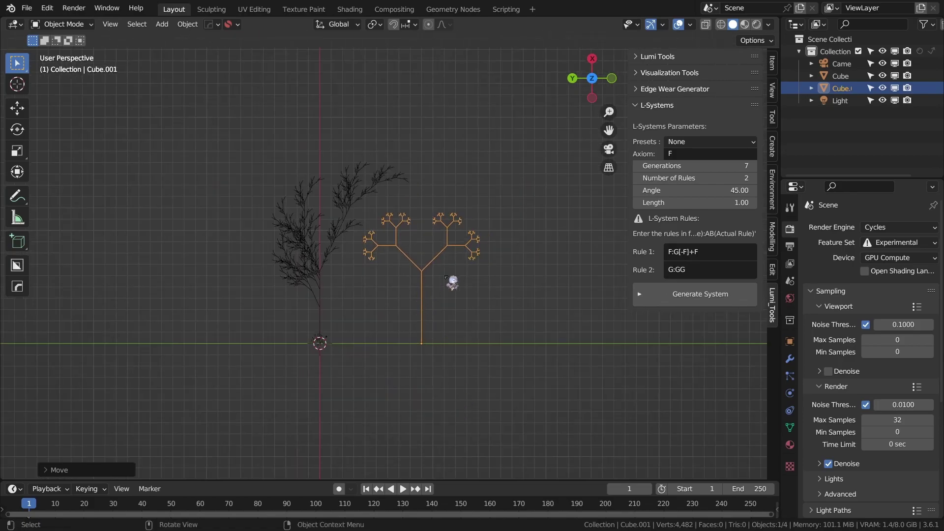
- Add a new cube at the origin
key(shift+a)
mouse_move(442, 282)
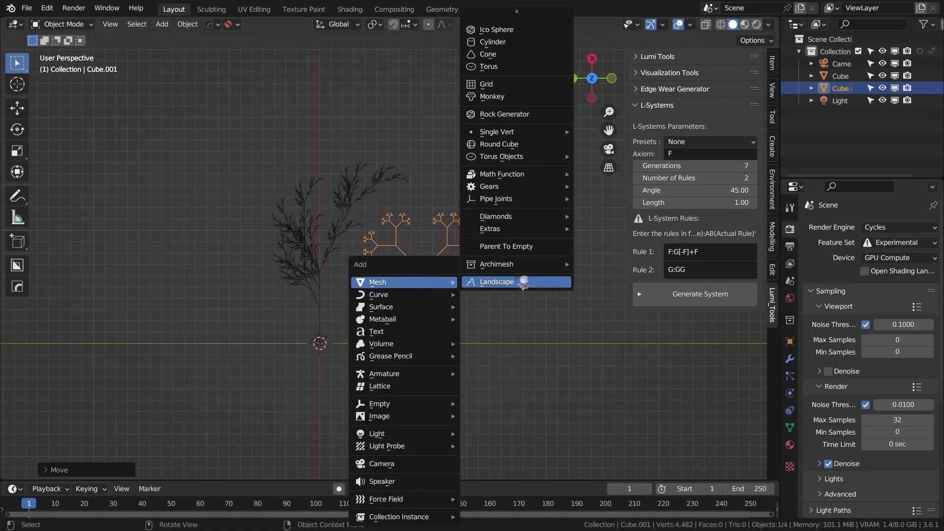
click(509, 33)
- Try to move the new cube -200 m along the global X axis
key(g)
key(x)
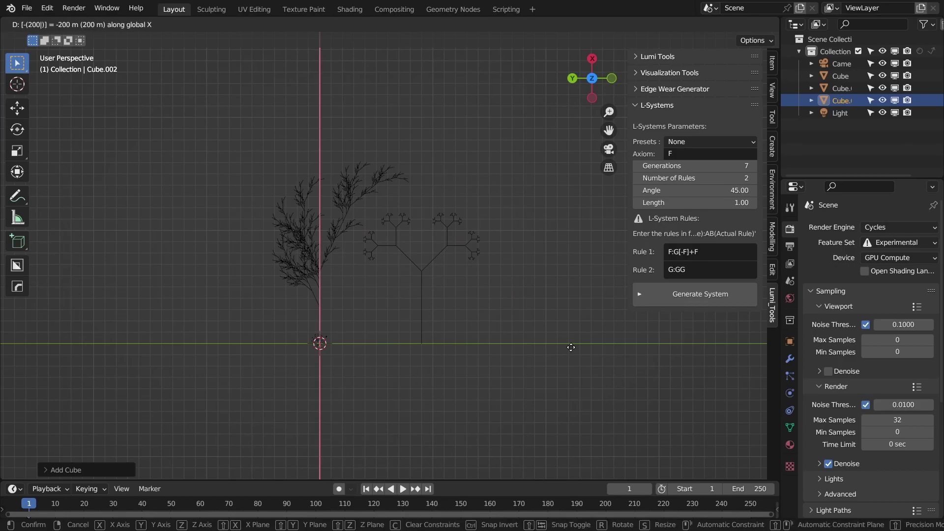
click(571, 347)
scroll(538, 347, down, 3)
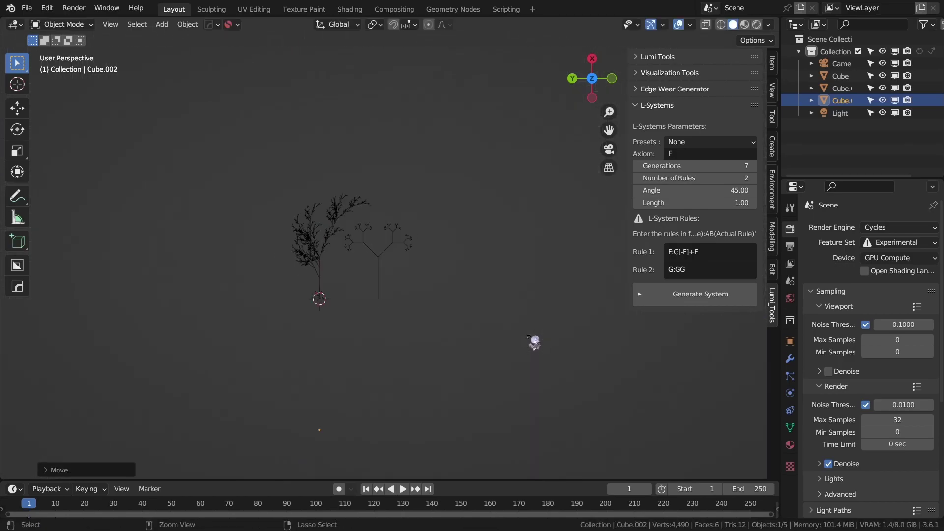
scroll(463, 323, up, 5)
- Move the new cube -200 m along the global Y axis, beyond the binary tree
key(g)
key(y)
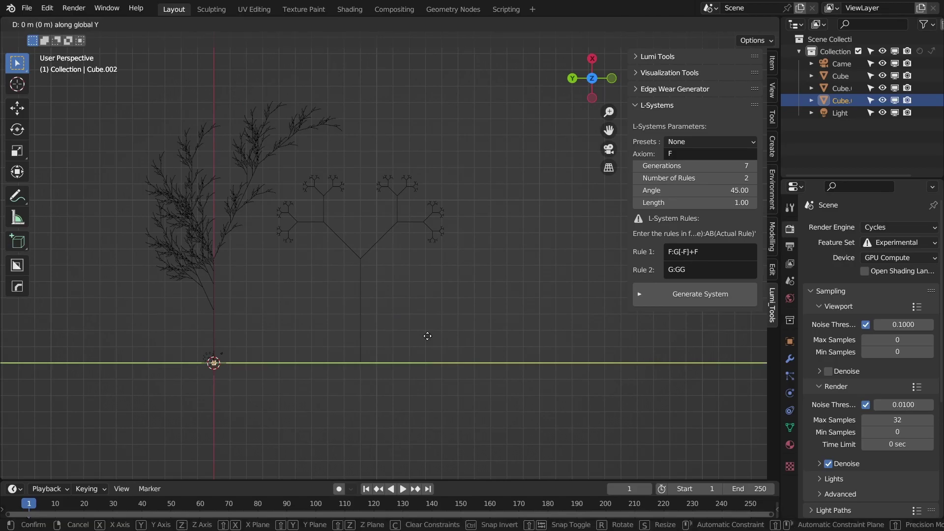
key(Return)
shift+middle_drag(508, 356, 475, 378)
drag(397, 376, 127, 309)
click(519, 354)
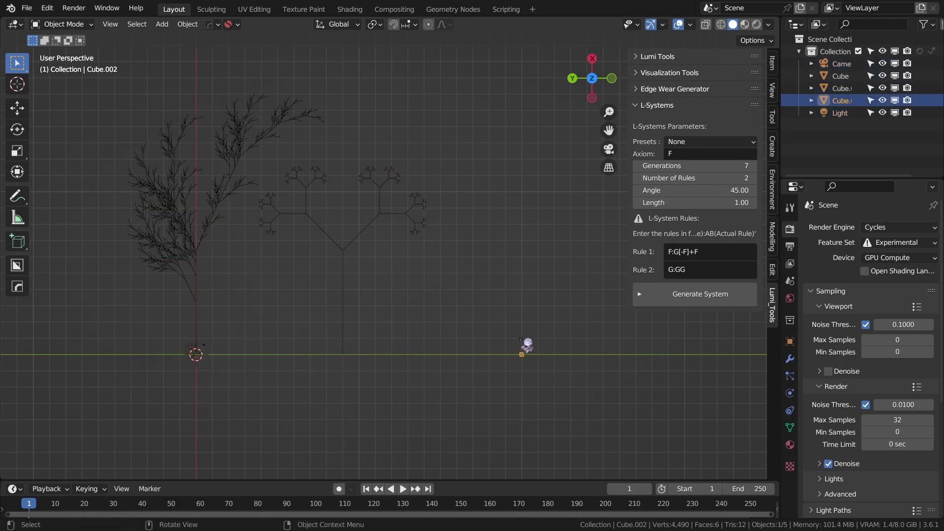
- Set the binary tree's generations to 9 and generate the system from the new cube
shift+middle_drag(532, 355, 478, 341)
drag(451, 328, 506, 368)
scroll(541, 408, up, 4)
scroll(495, 382, down, 2)
shift+middle_drag(553, 409, 615, 404)
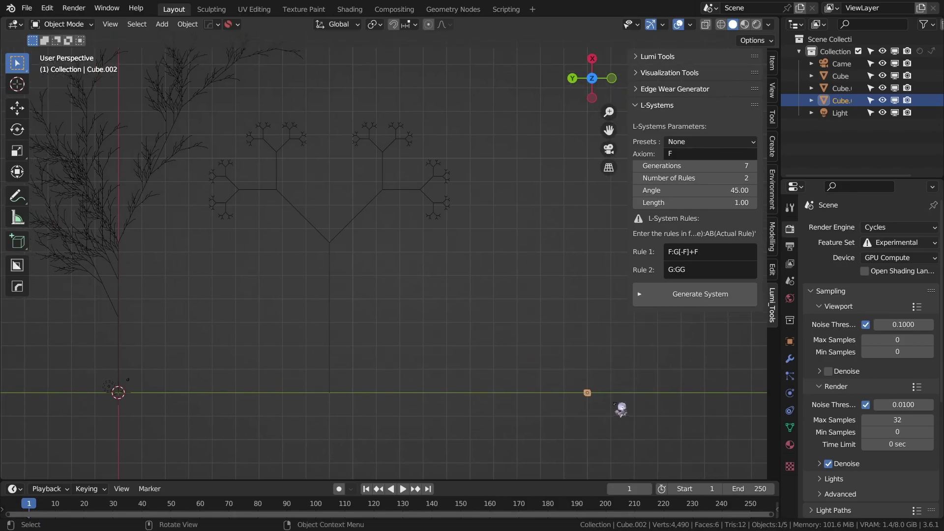
scroll(621, 410, down, 1)
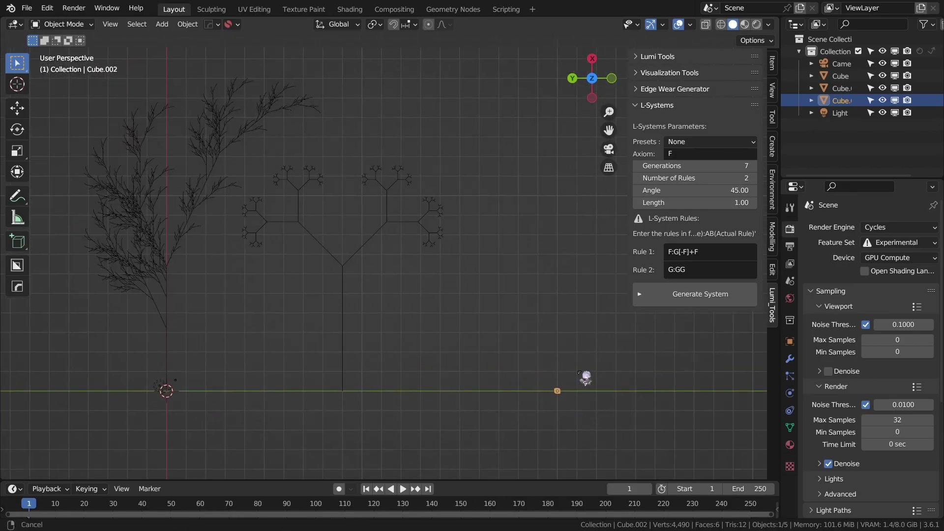
click(753, 166)
click(753, 166)
click(708, 294)
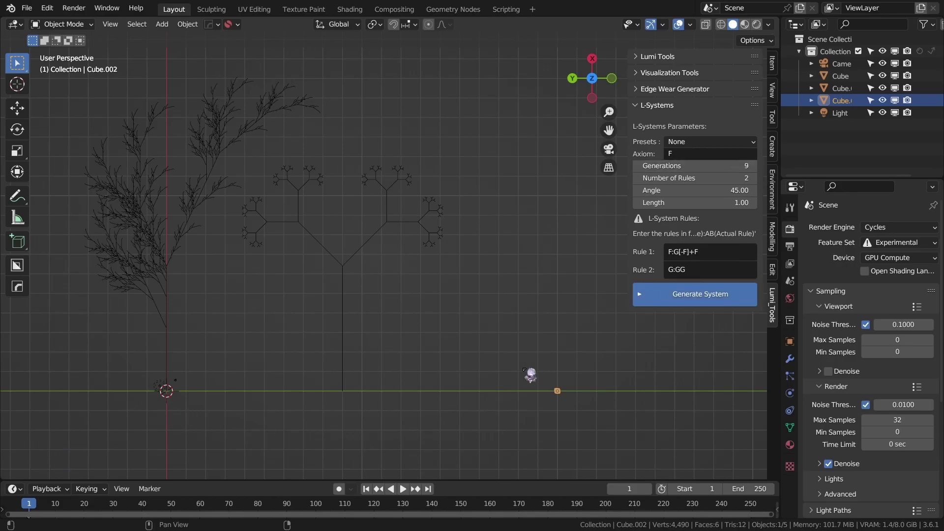
- Examine the nine-generation tree's branches up close and compare all three generated structures from the top and other angles
scroll(370, 216, down, 6)
shift+middle_drag(441, 202, 478, 353)
scroll(489, 264, down, 1)
scroll(495, 268, up, 6)
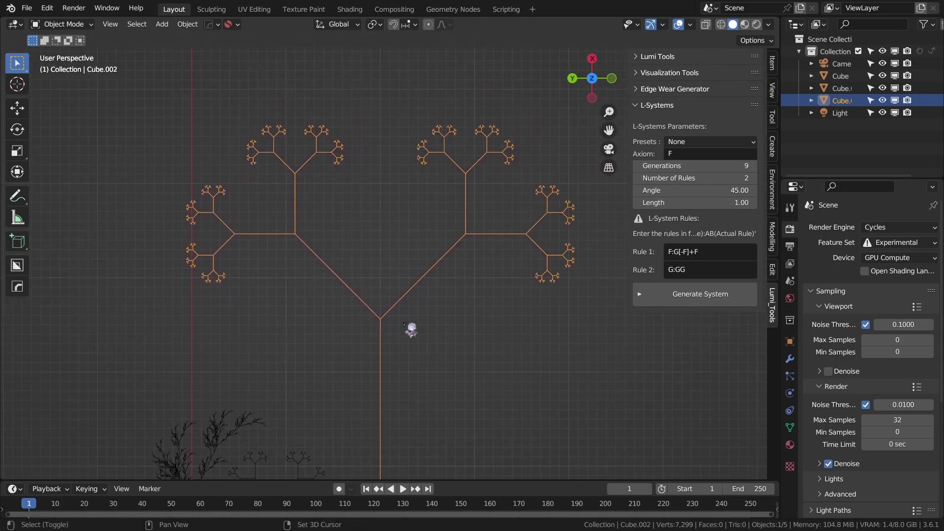
shift+middle_drag(475, 283, 293, 321)
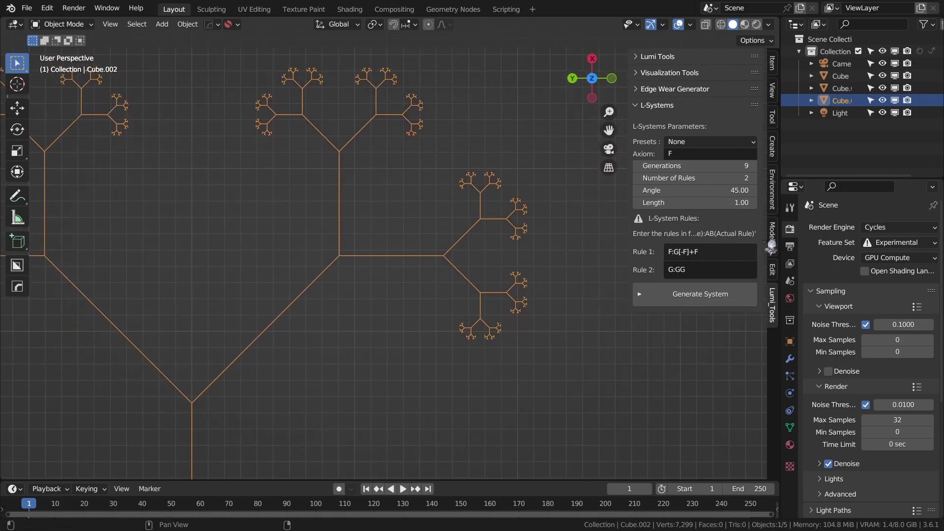
shift+middle_drag(276, 297, 389, 342)
scroll(396, 327, down, 4)
key(KP_7)
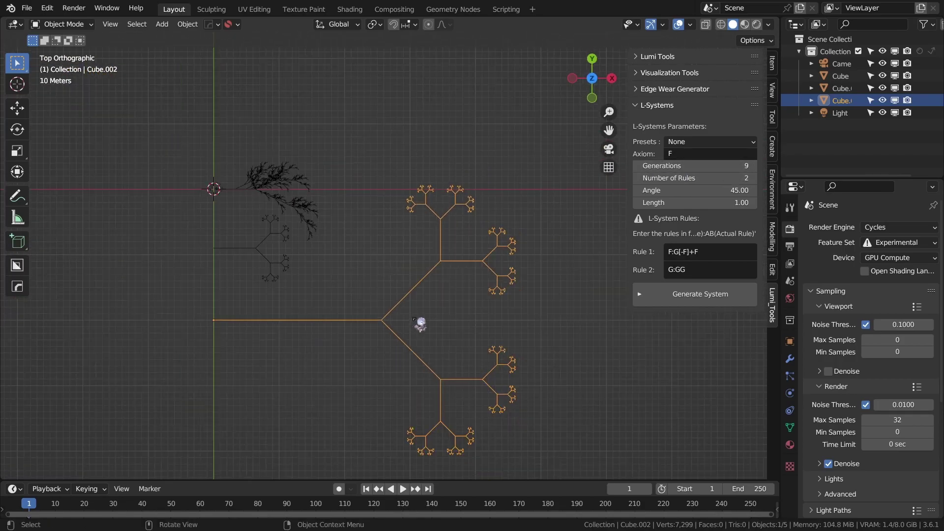
key(KP_4)
key(KP_4)
key(KP_4)
key(KP_4)
key(KP_4)
middle_drag(421, 320, 476, 265)
- Switch to the browser and review the Wikipedia L-system article's curve and plant examples, grammar variations and introduction
key(alt+Tab)
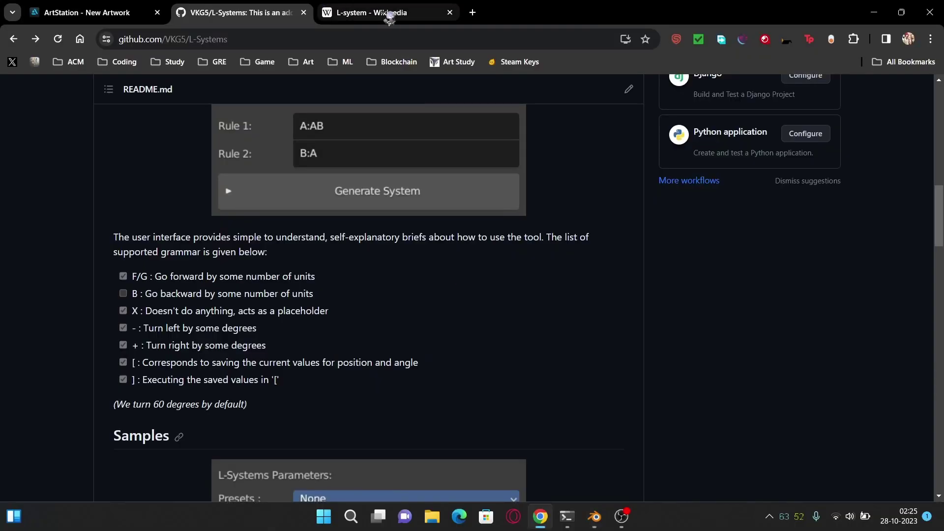
click(383, 14)
scroll(474, 381, down, 5)
scroll(388, 294, down, 10)
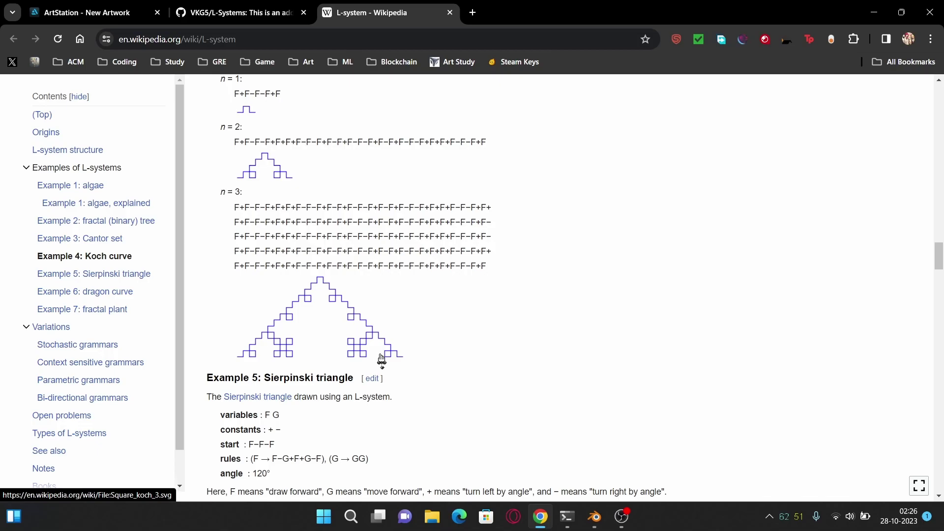
scroll(382, 408, down, 5)
scroll(579, 381, down, 6)
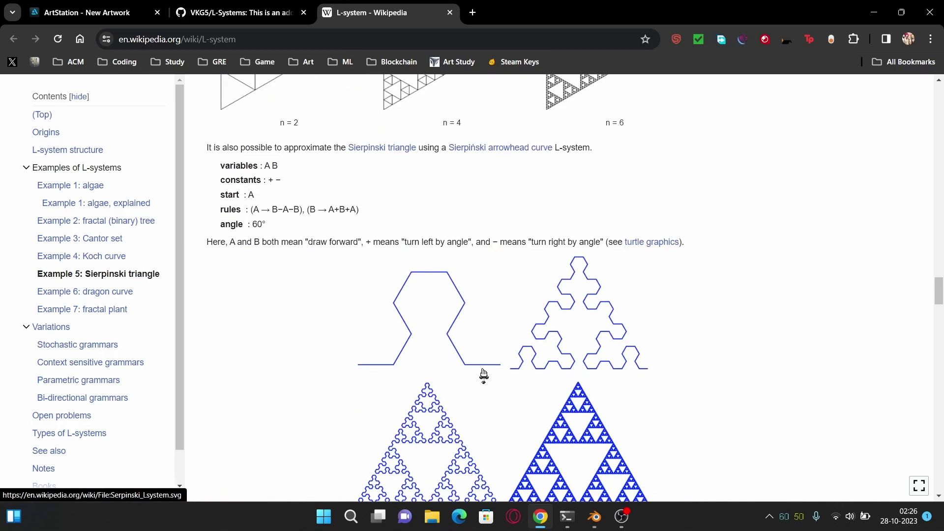
scroll(582, 278, down, 16)
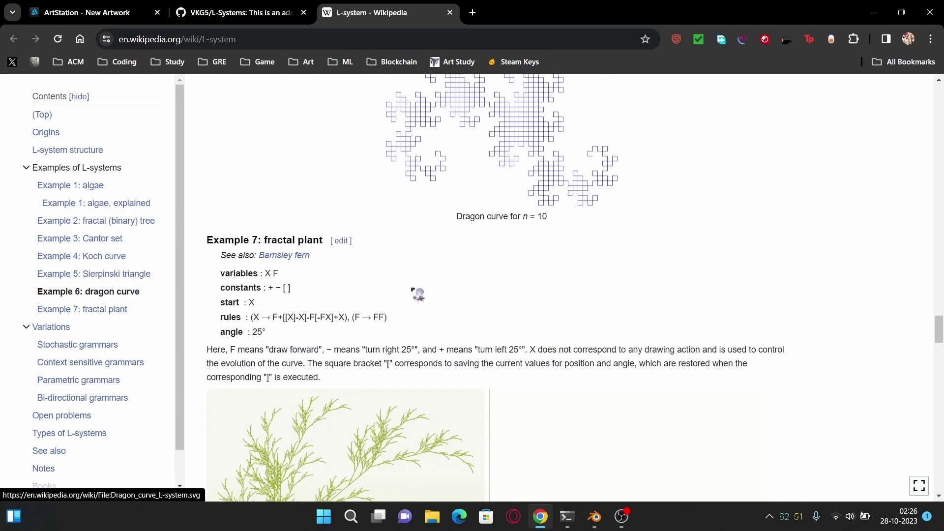
scroll(378, 241, up, 5)
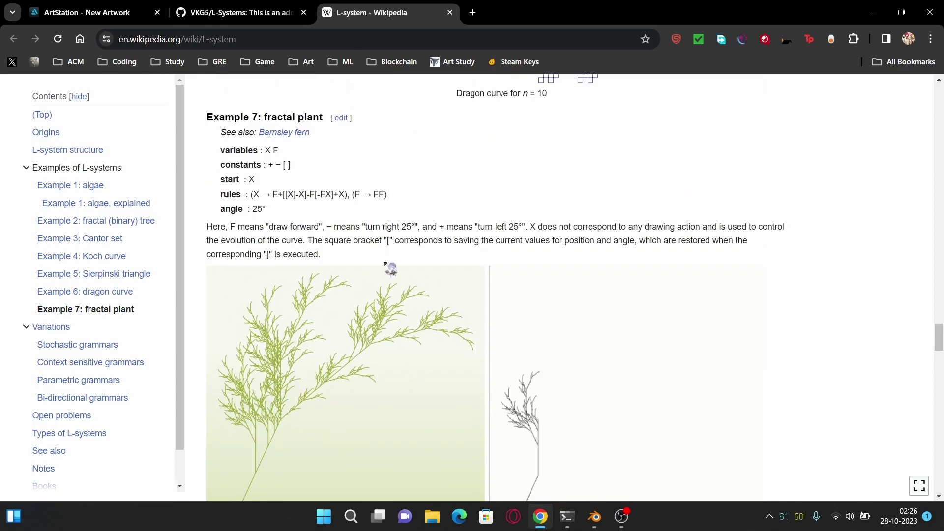
scroll(386, 263, down, 20)
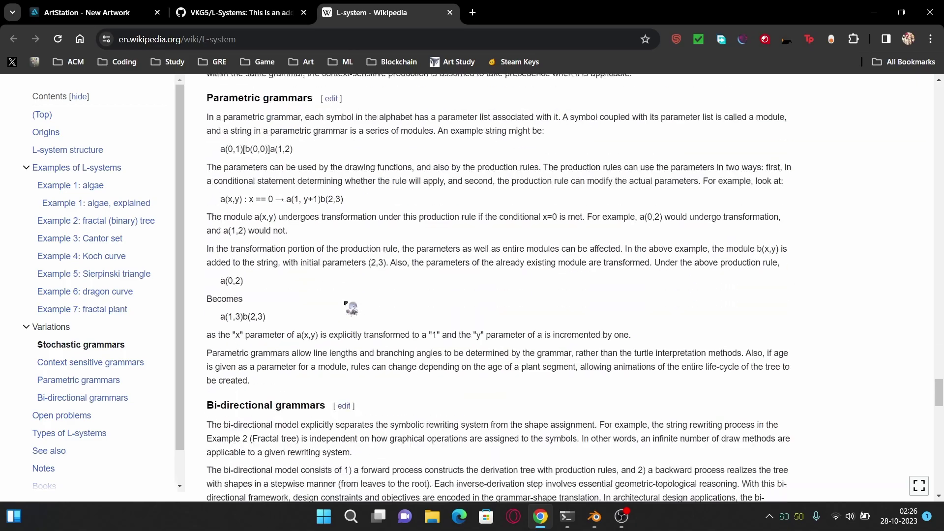
scroll(441, 346, down, 6)
scroll(491, 344, up, 20)
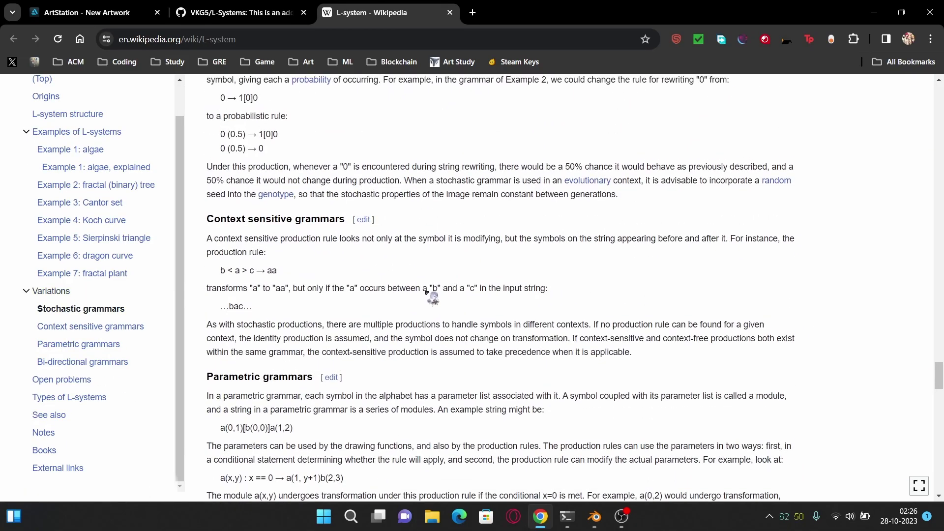
scroll(402, 279, up, 20)
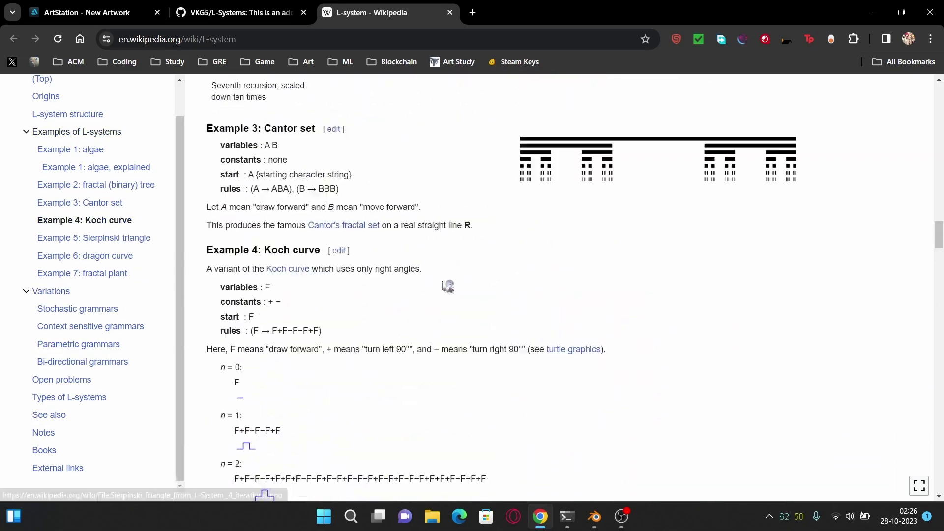
scroll(444, 290, up, 20)
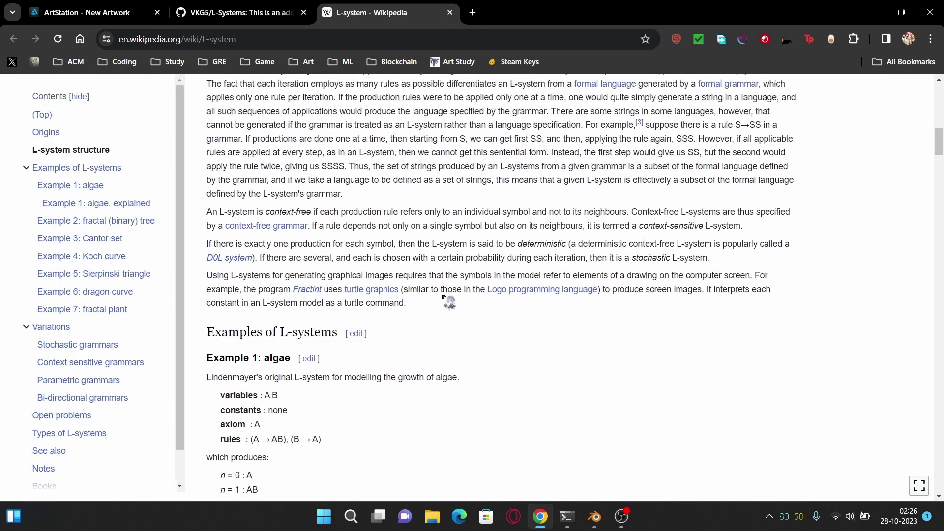
scroll(445, 300, up, 3)
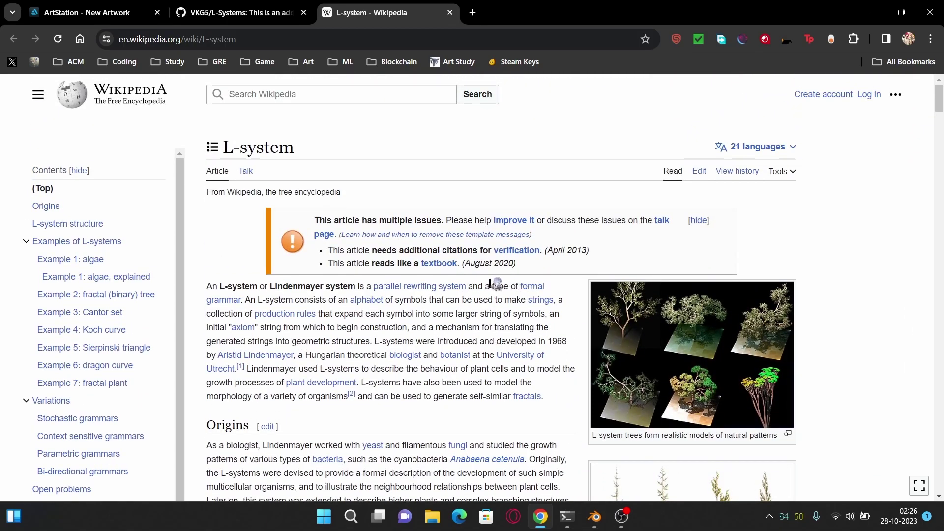